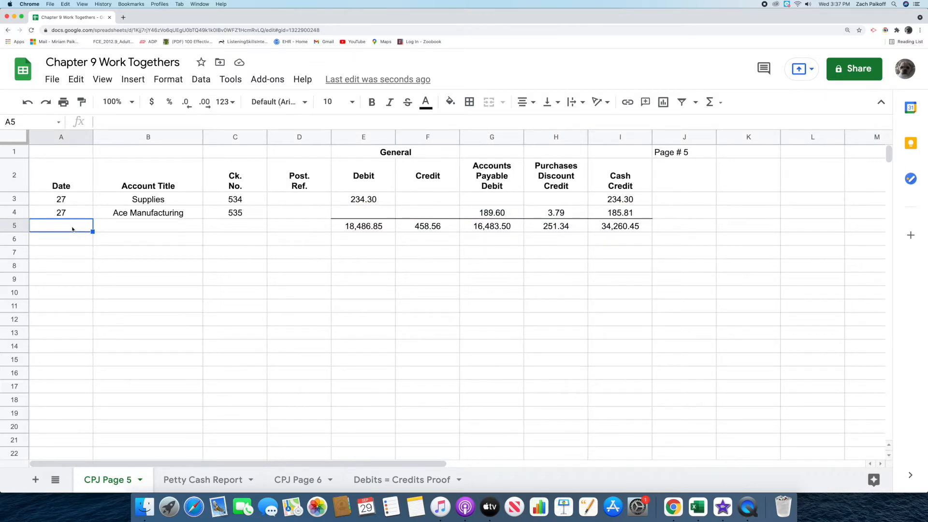
Step: Fill in row 5 of the journal with the date 27 and the account title Carried Forward
double_click(70, 225)
type("27")
key("Return")
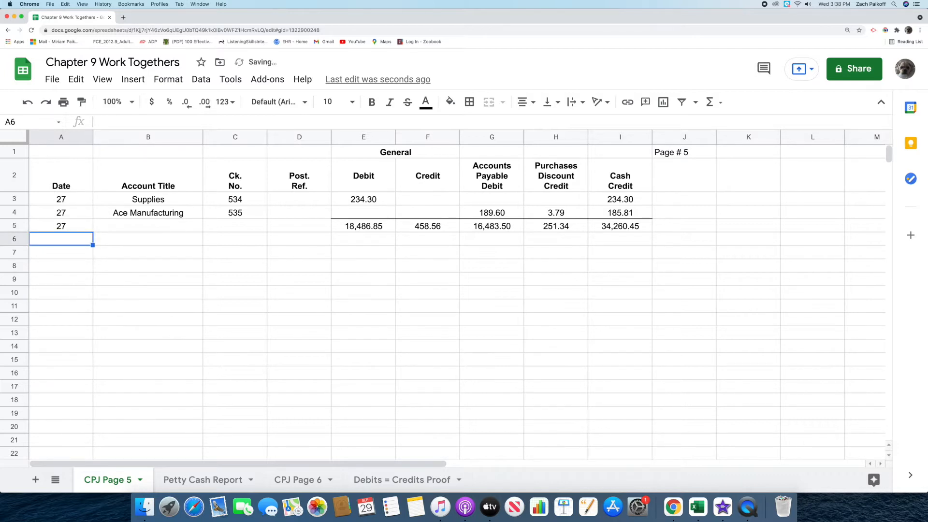
left_click(133, 228)
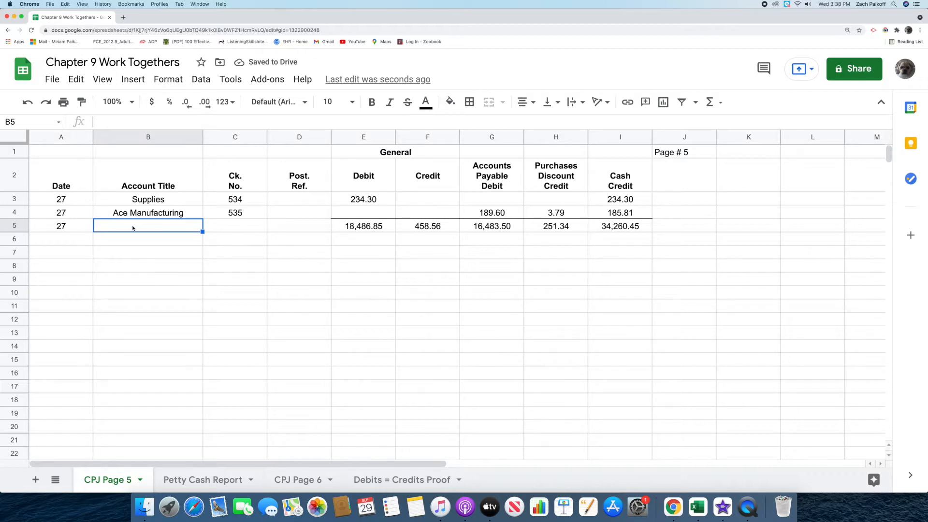
double_click(135, 224)
type("Carried Forward")
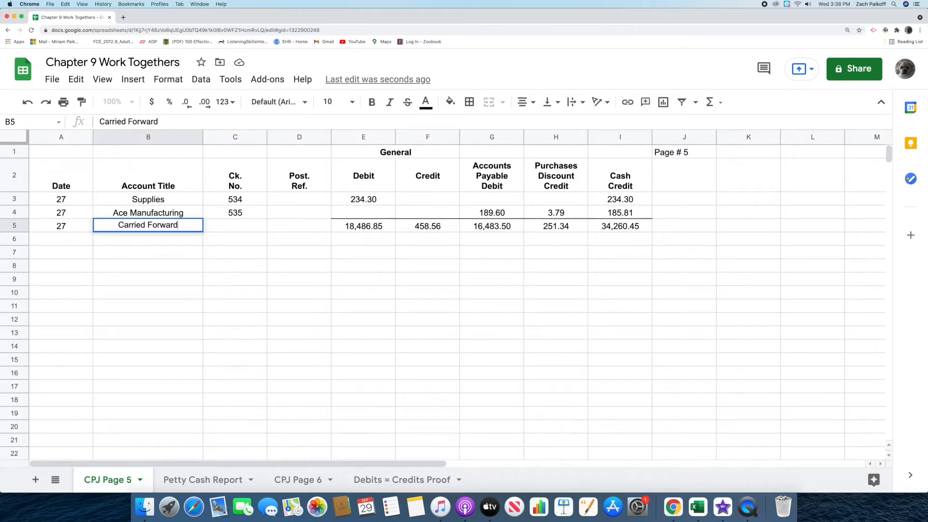
key("Return")
Step: Insert ticked checkboxes in the Ck. No. and Post. Ref. cells of the Carried Forward row
left_click(228, 230)
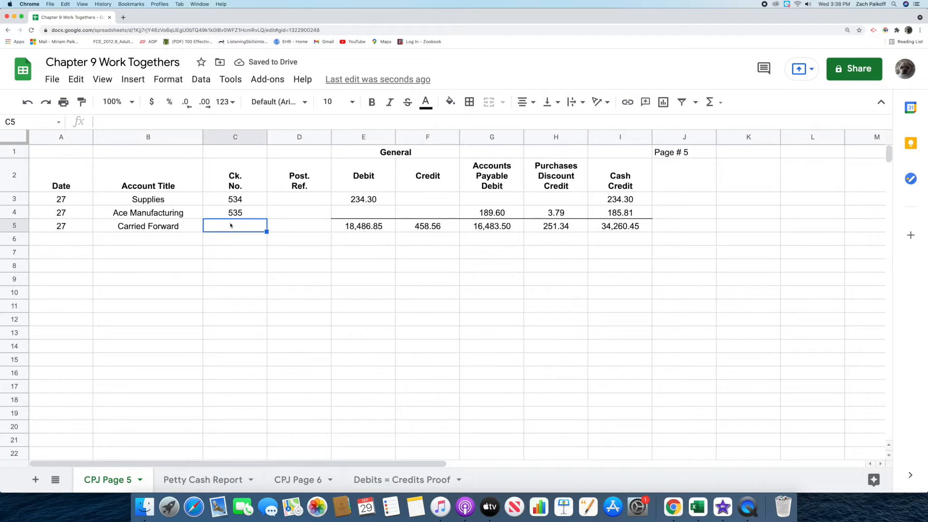
left_click(130, 80)
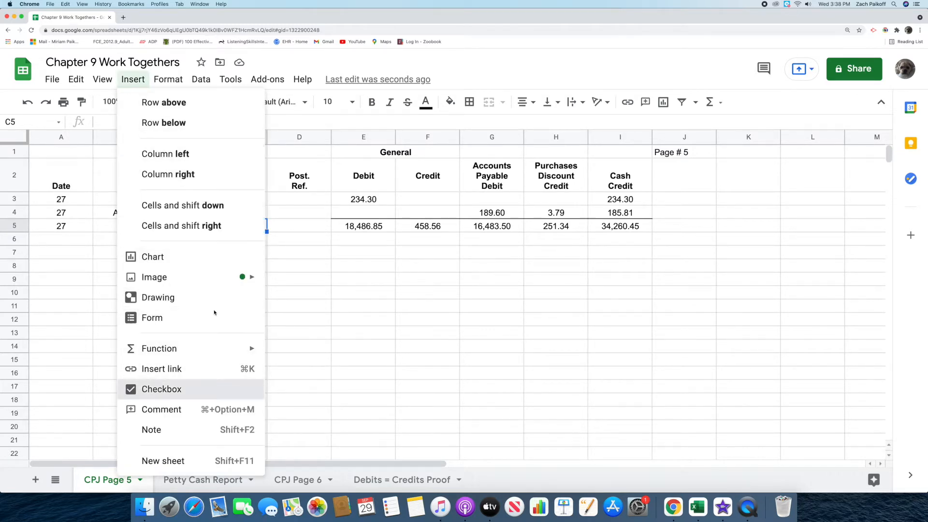
left_click(156, 388)
left_click(235, 225)
left_click(301, 228)
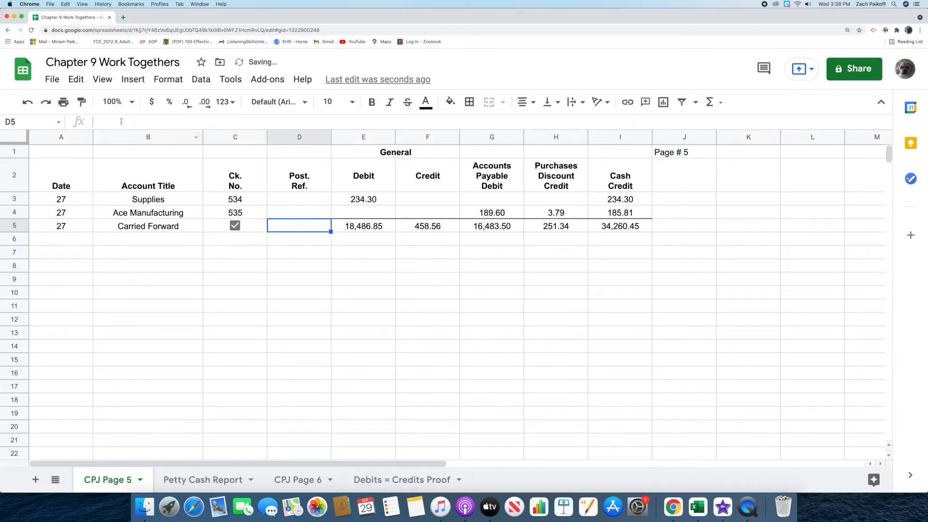
left_click(133, 79)
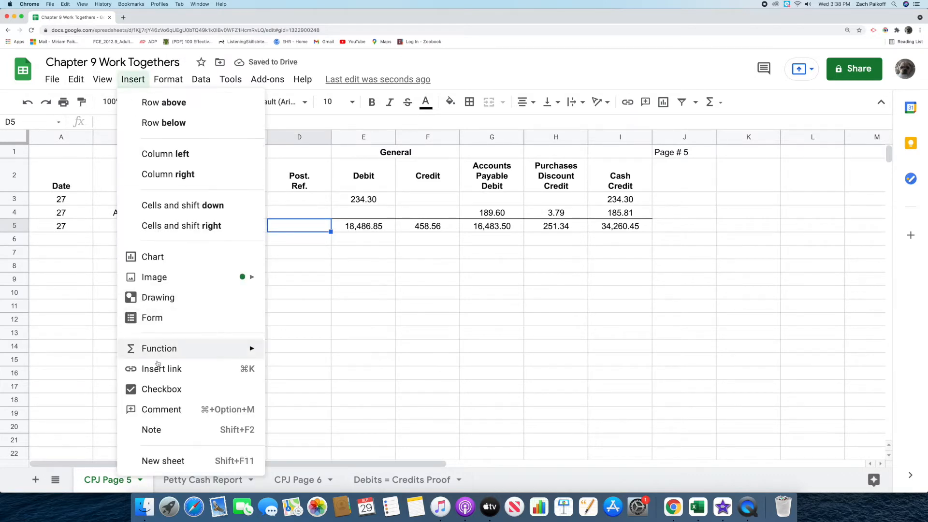
left_click(156, 389)
left_click(299, 226)
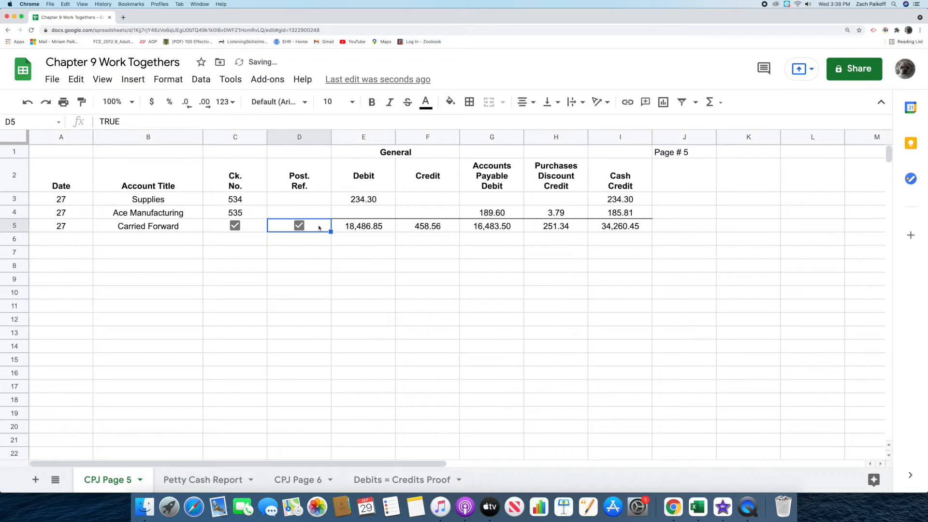
Step: Change the border line style and apply a bottom border beneath the Carried Forward totals in E5:I5
left_click(363, 226)
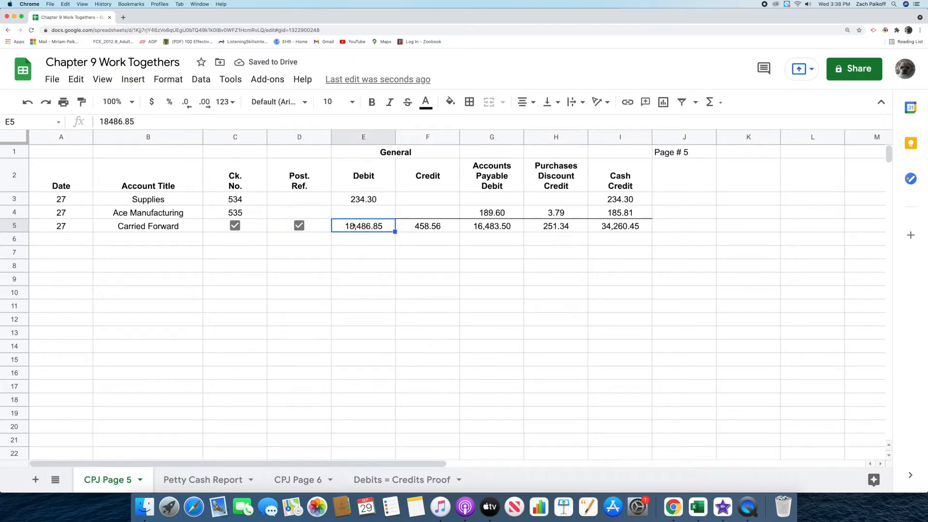
left_click_drag(353, 226, 620, 227)
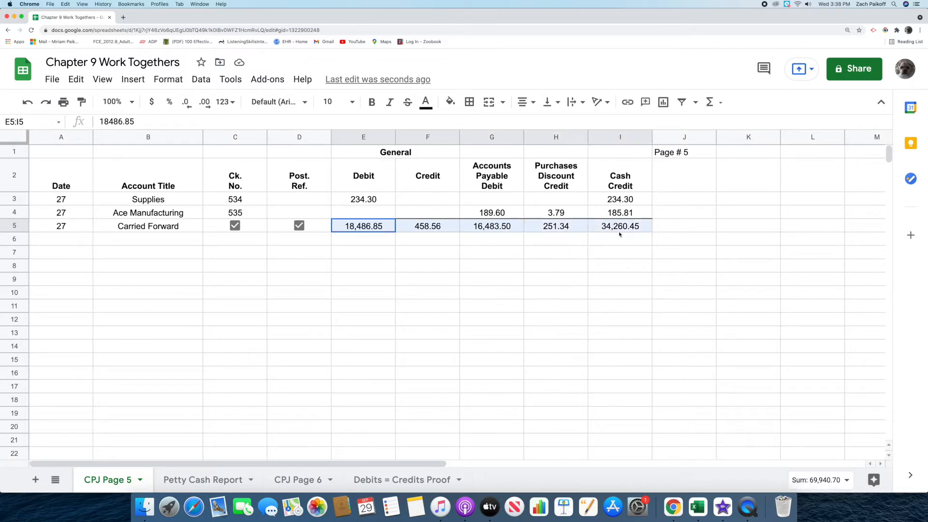
left_click(469, 101)
left_click(570, 144)
left_click(596, 240)
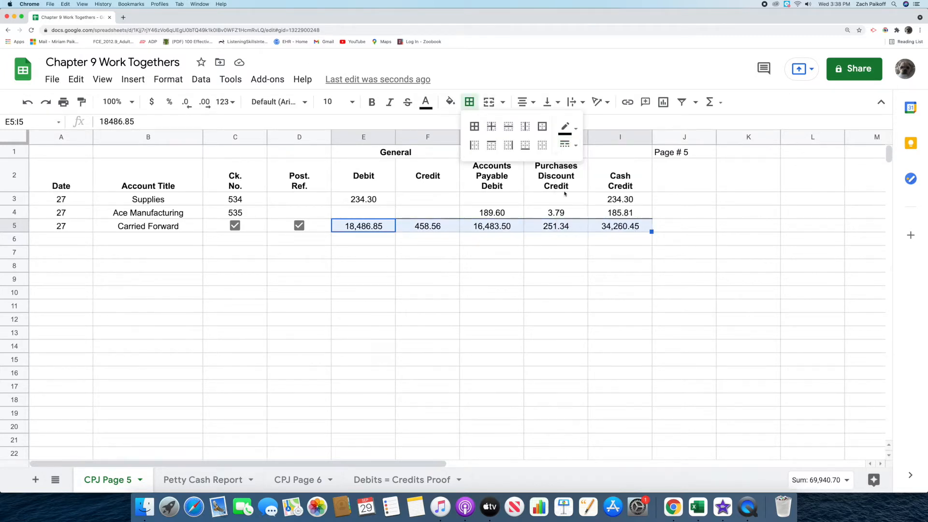
left_click(530, 147)
left_click(361, 252)
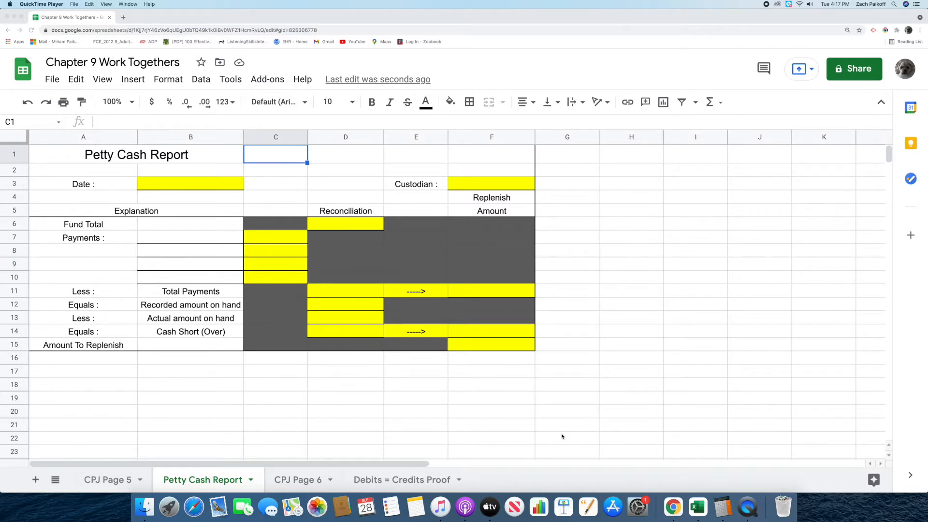
Step: Enter March 31, 2021 as the Petty Cash Report date and fill in the custodian's name
left_click(203, 185)
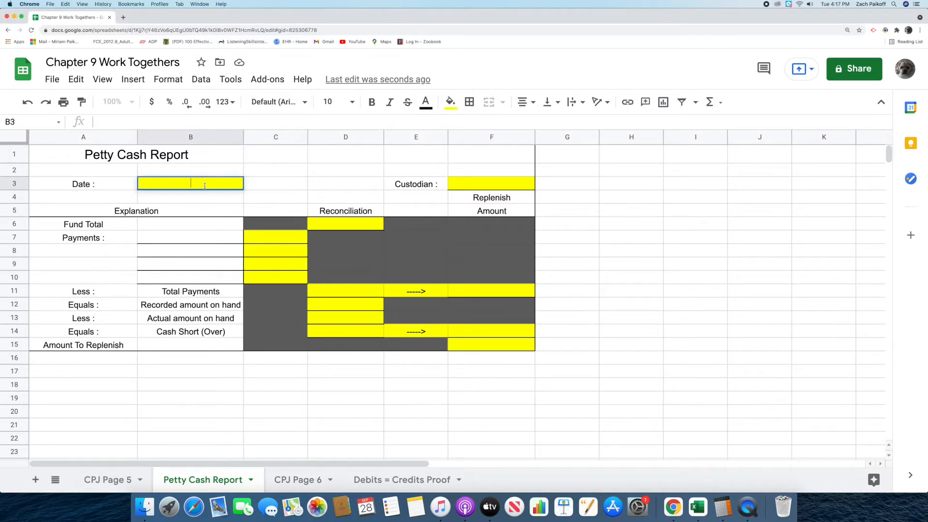
type("March 31, 2021")
key("Return")
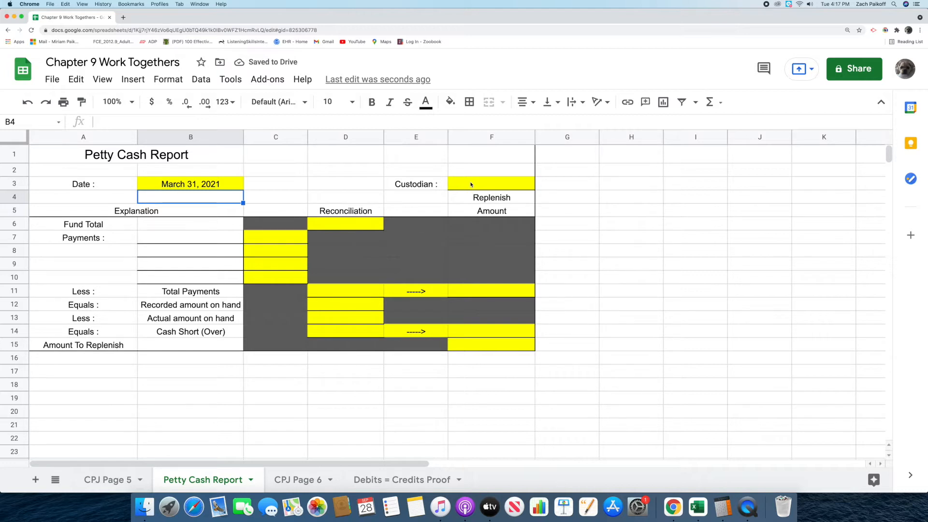
double_click(471, 184)
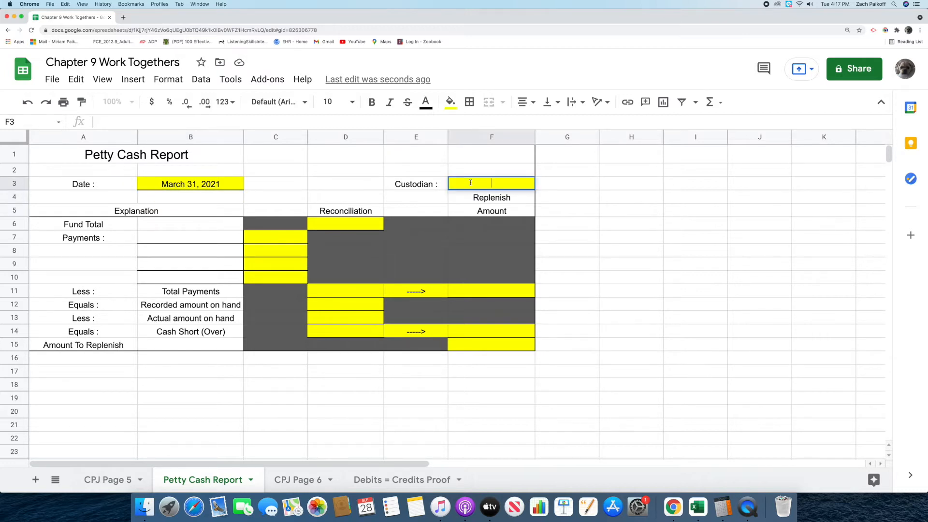
type("Kevin Tomlinson")
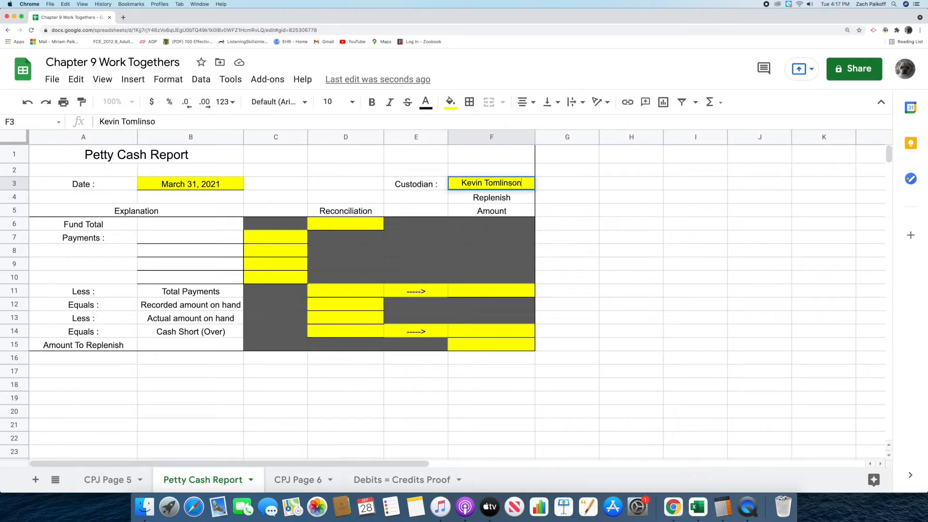
key("Return")
Step: Enter 200 as the Fund Total in the Reconciliation column
left_click(336, 223)
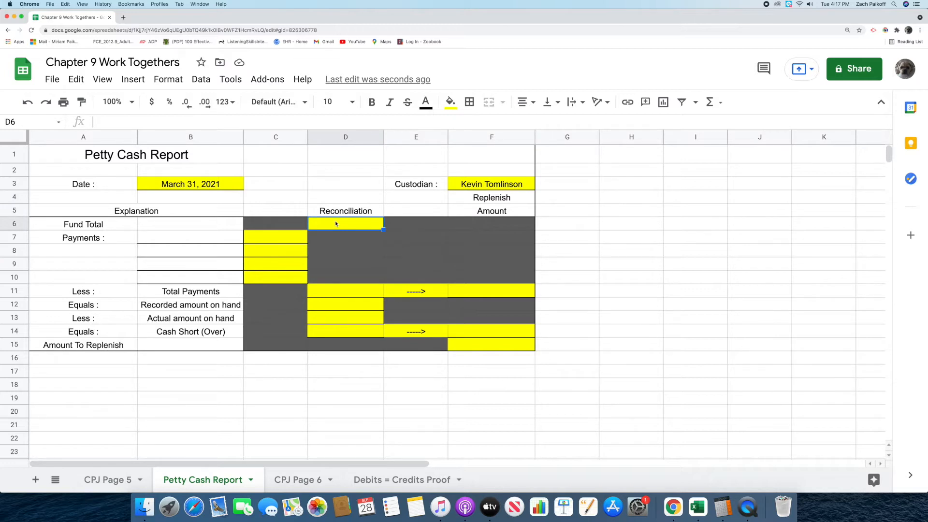
type("200")
key("Return")
left_click(197, 224)
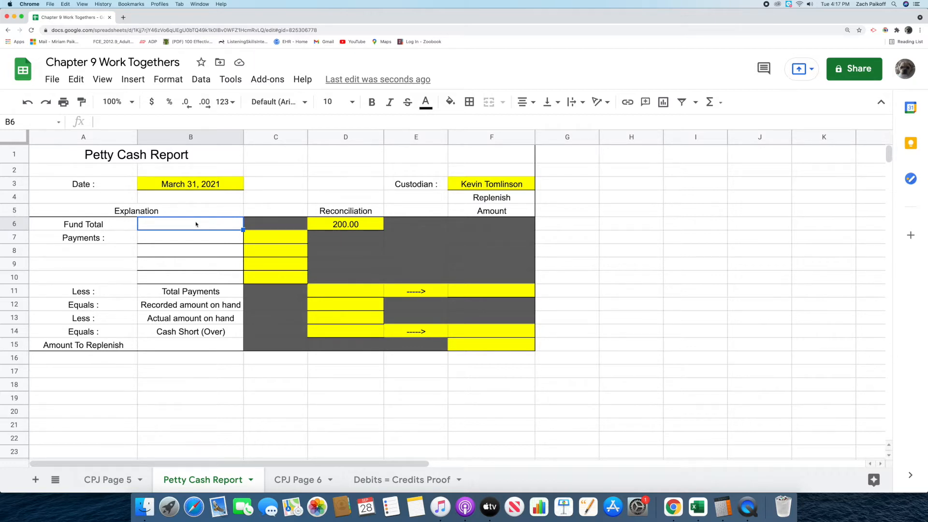
Step: Record the first payment in row 7 as Supplies-Office with an amount of 45.23
left_click(189, 237)
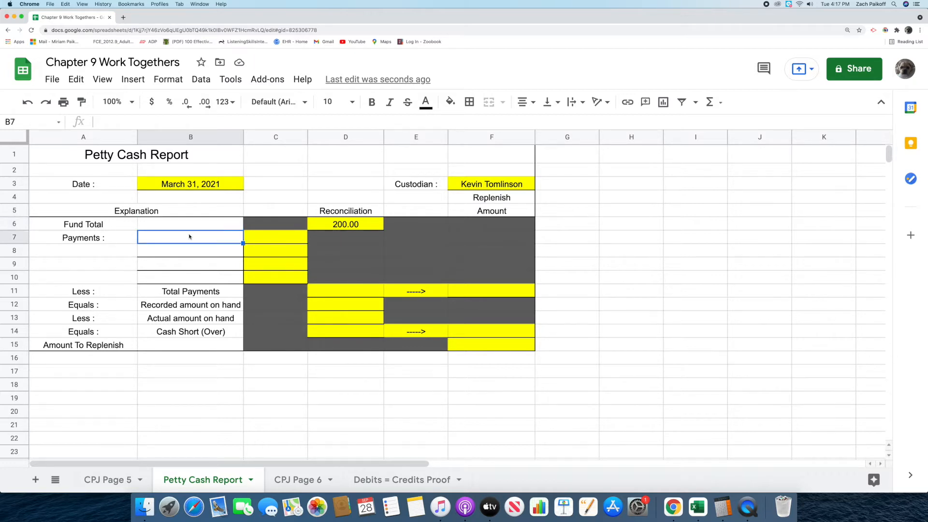
double_click(189, 236)
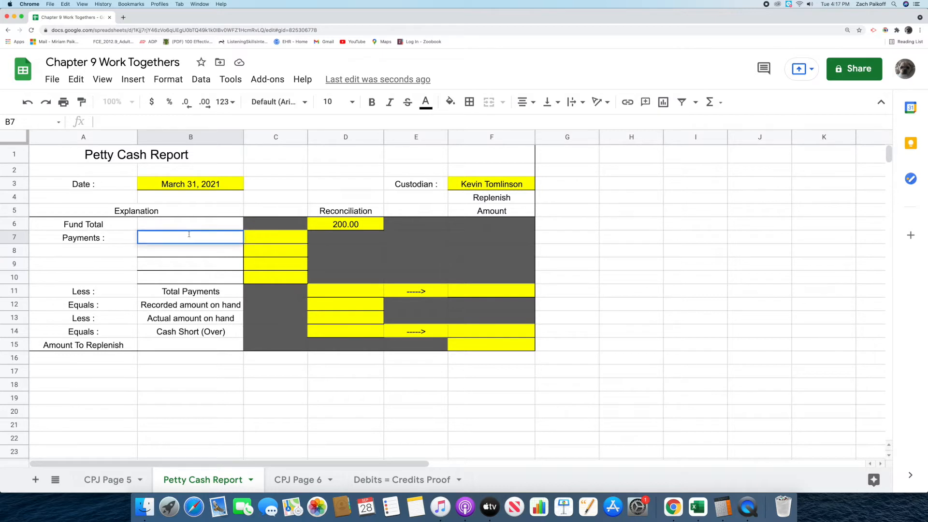
type("Supplies-Office")
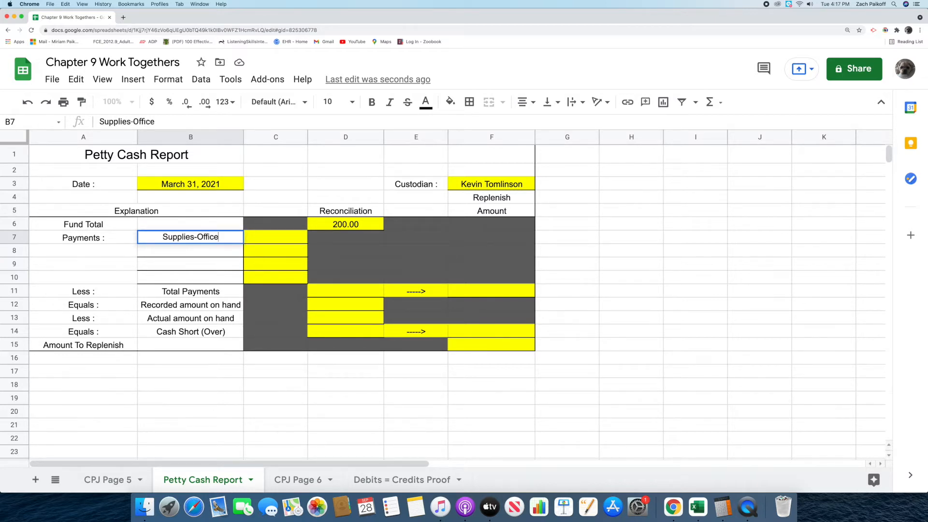
key("Return")
left_click(282, 239)
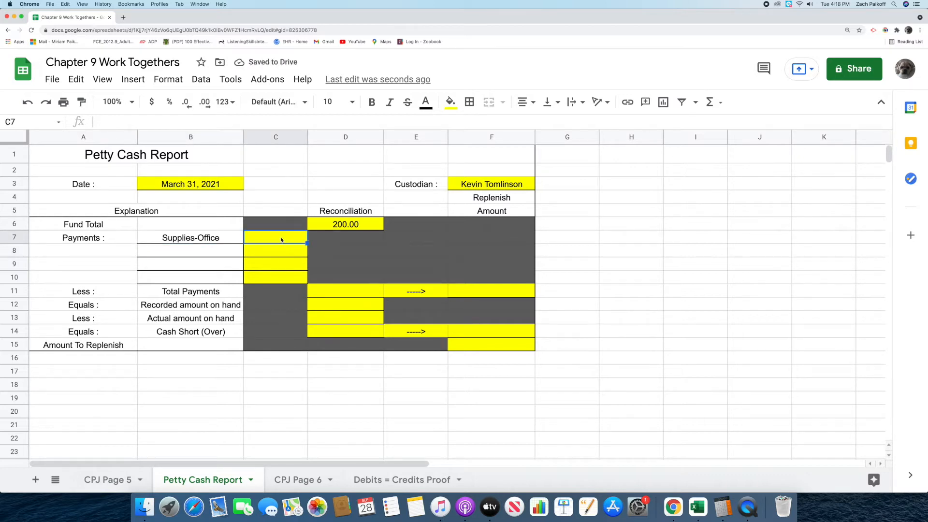
type("45.23")
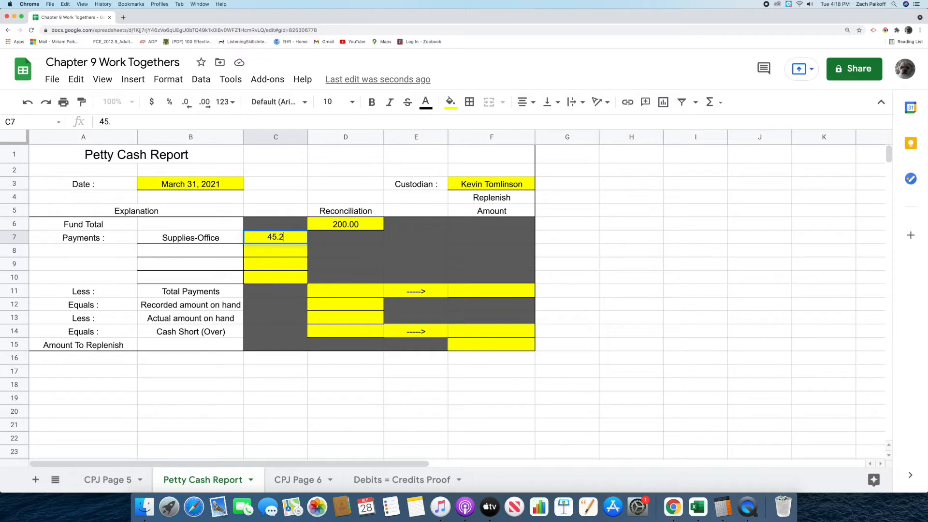
key("Return")
Step: Record the second payment in row 8 as Supplies-Store with an amount of 66.18
left_click(195, 253)
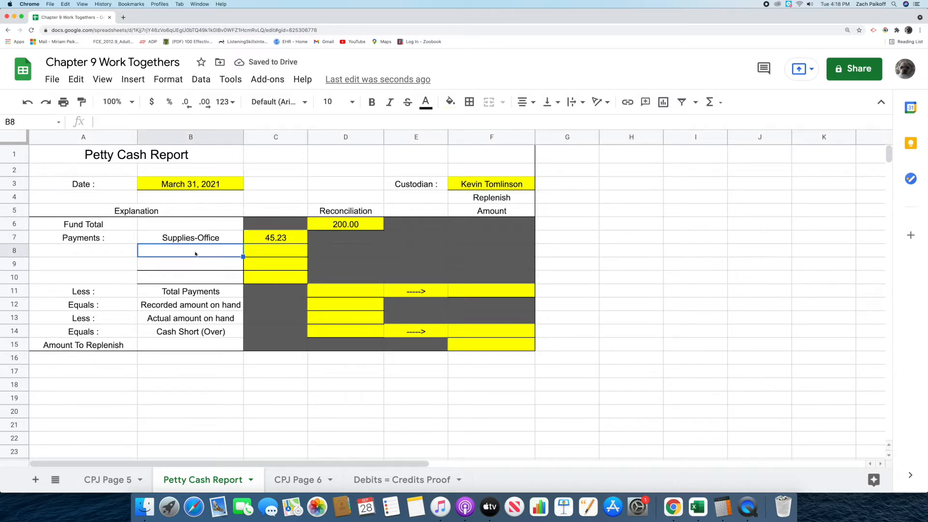
type("Supplies")
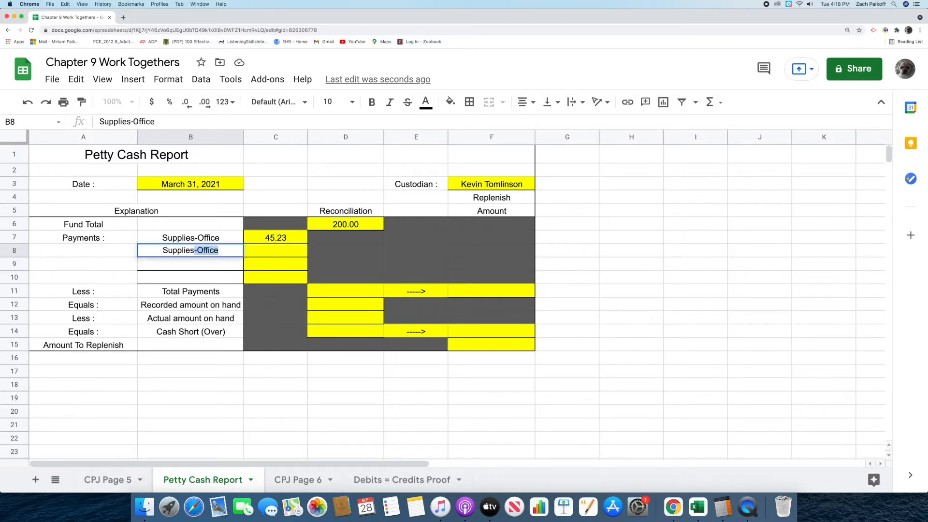
type("-Store")
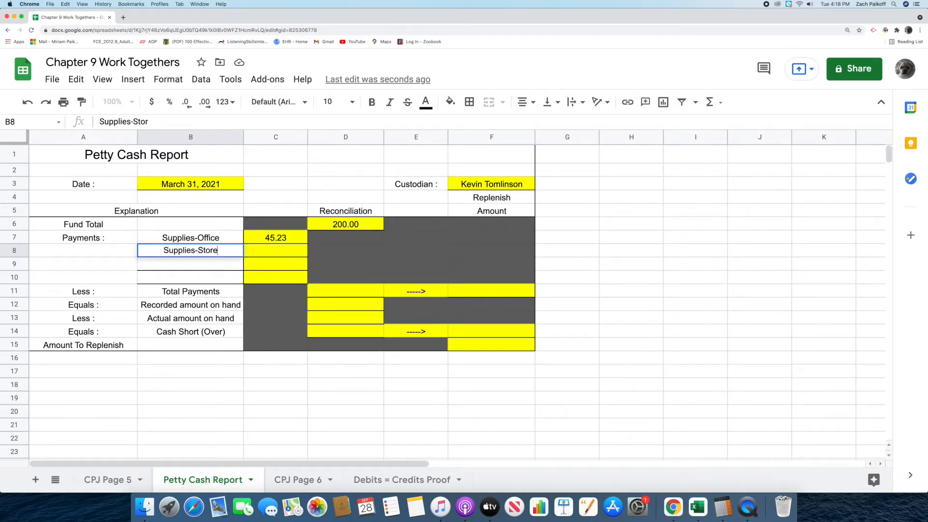
key("Return")
left_click(282, 250)
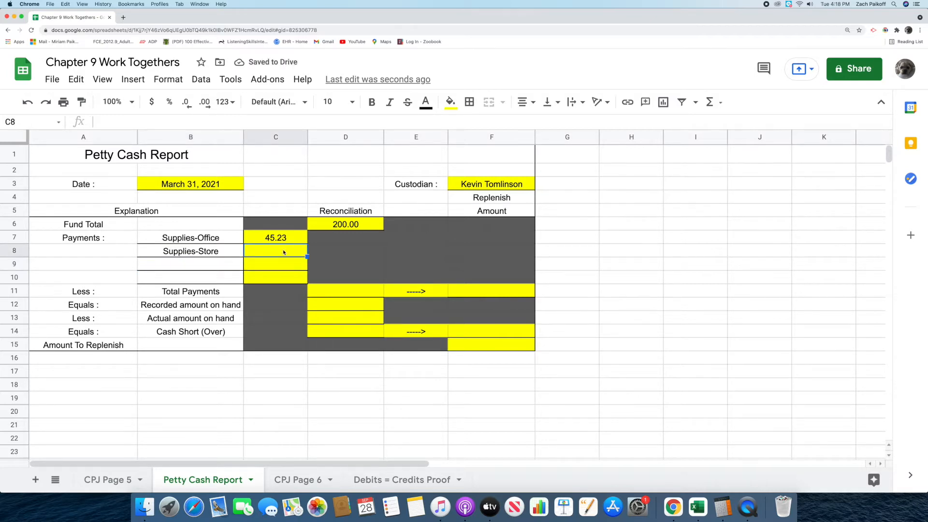
type("66")
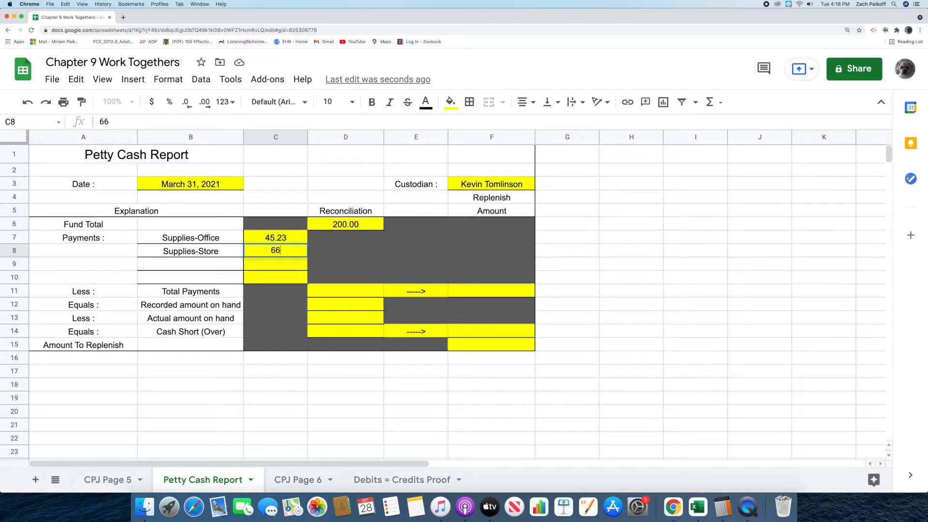
type(".18")
key("Return")
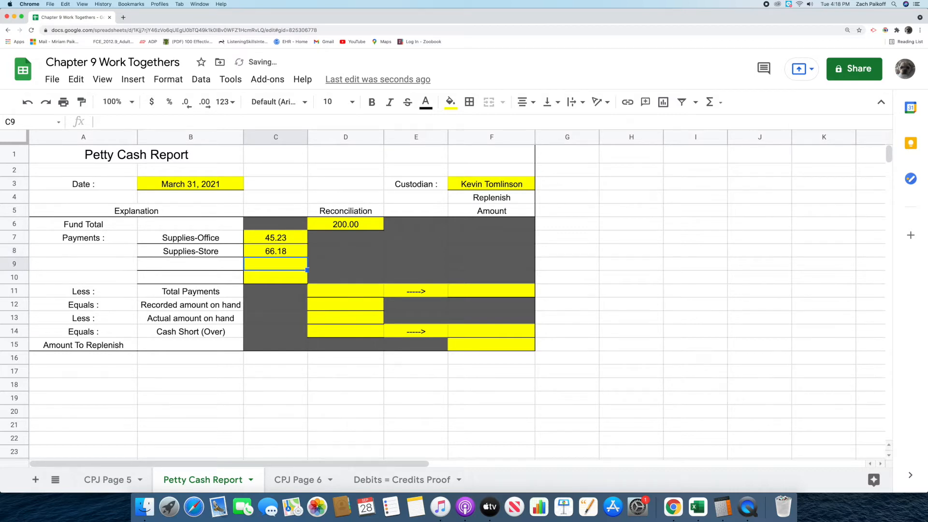
Step: Record the third payment in row 9 as Miscellaneous Expense with an amount of 49.25
left_click(205, 266)
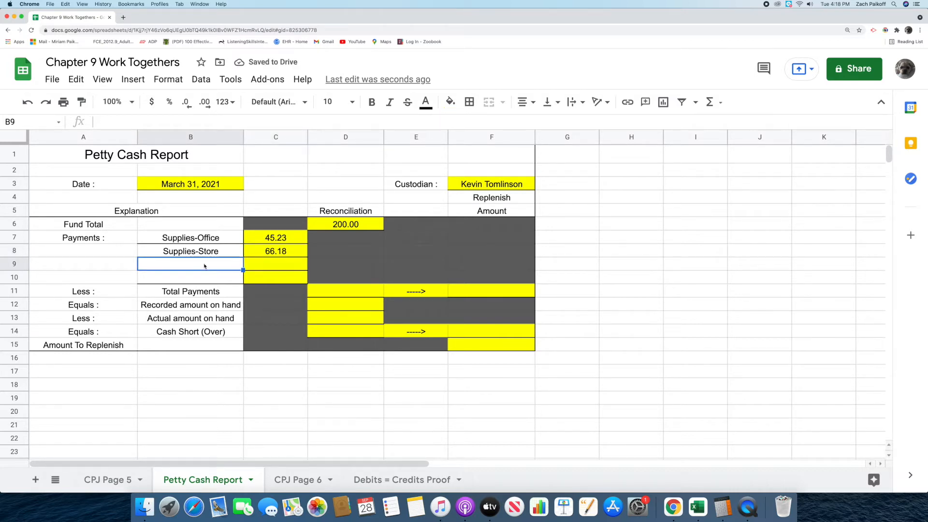
double_click(205, 266)
type("Miscel")
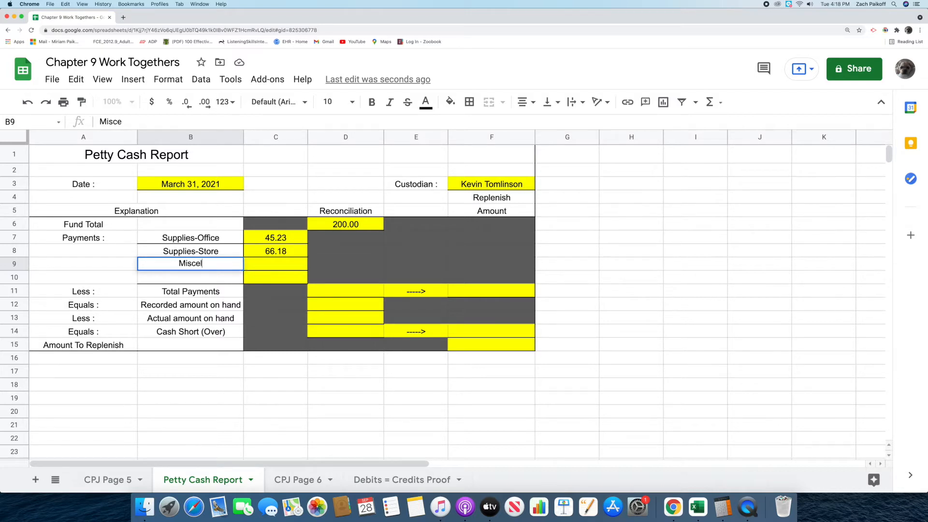
type("laneous")
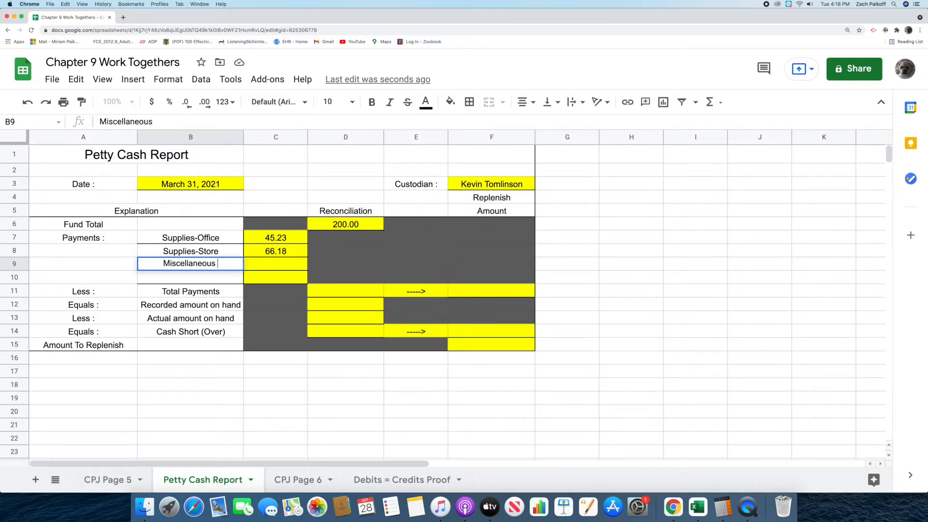
type(" Expense")
left_click(279, 264)
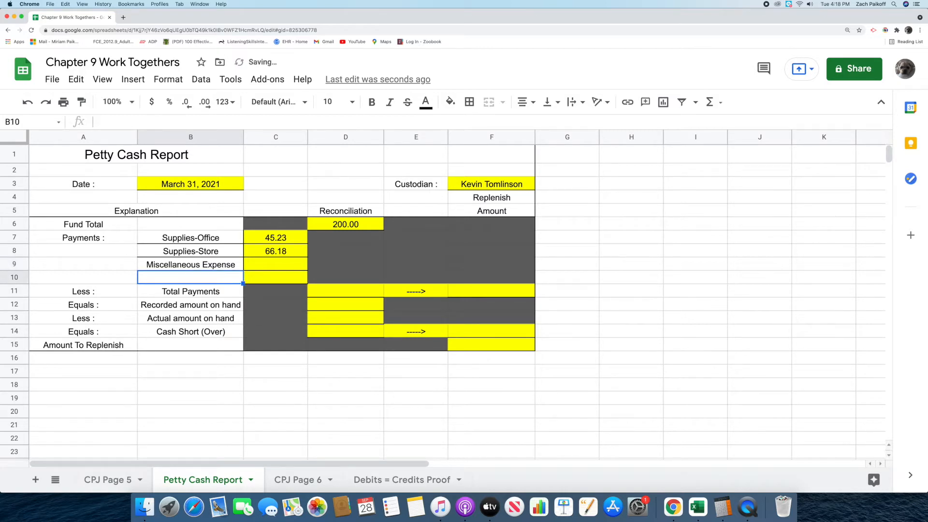
double_click(278, 263)
type("49.25")
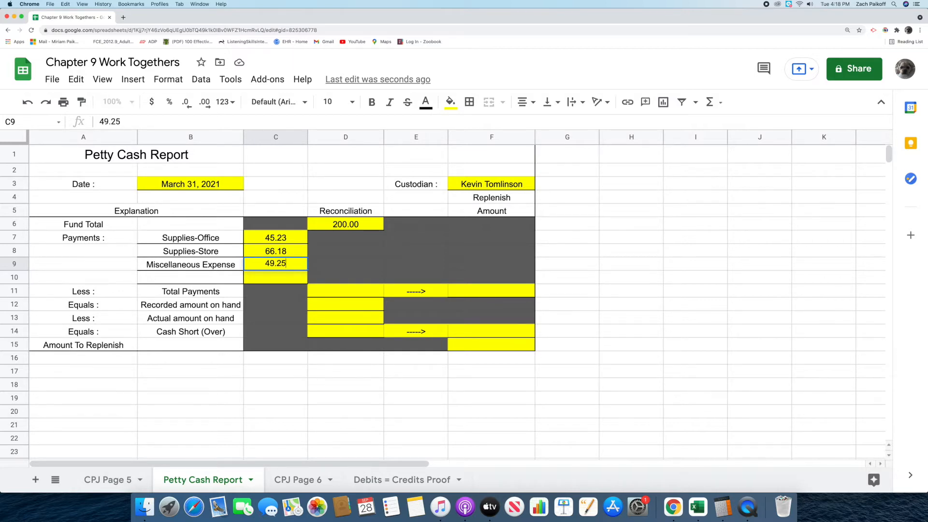
key("Return")
Step: Total the three payments in C7:C9 with a SUM formula in the Reconciliation cell of the Total Payments row
left_click(340, 291)
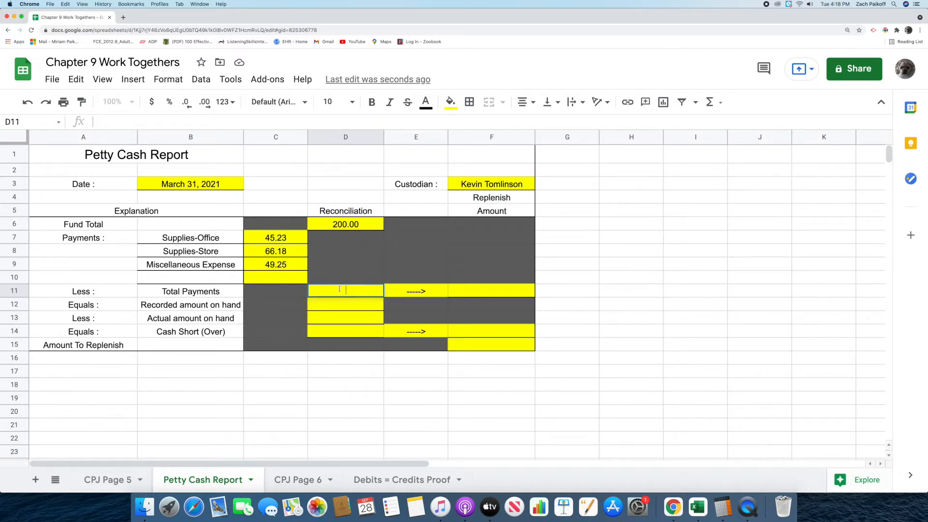
type("=sum")
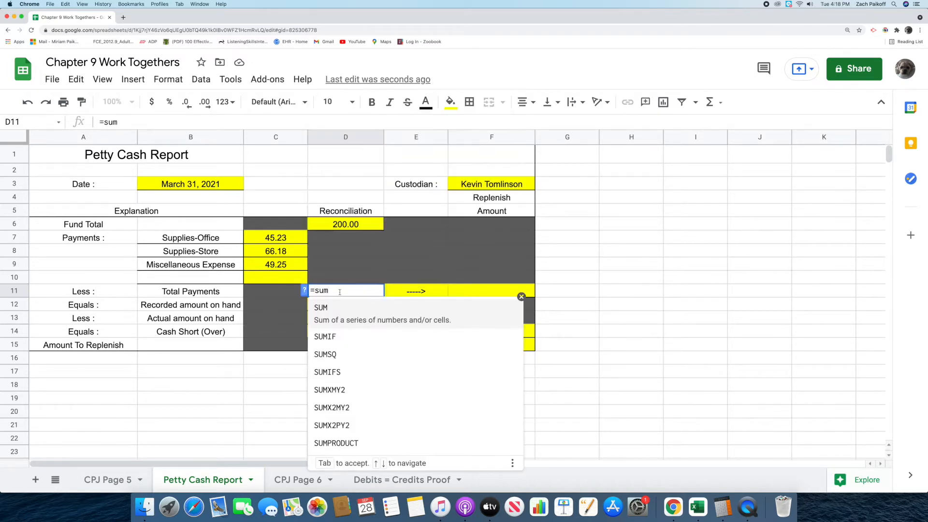
key("Tab")
left_click(292, 239)
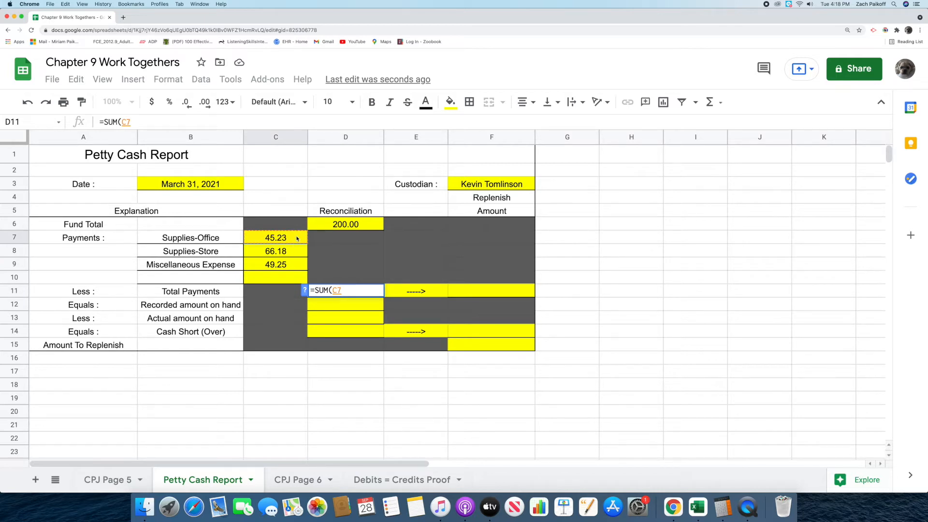
left_click_drag(298, 238, 300, 264)
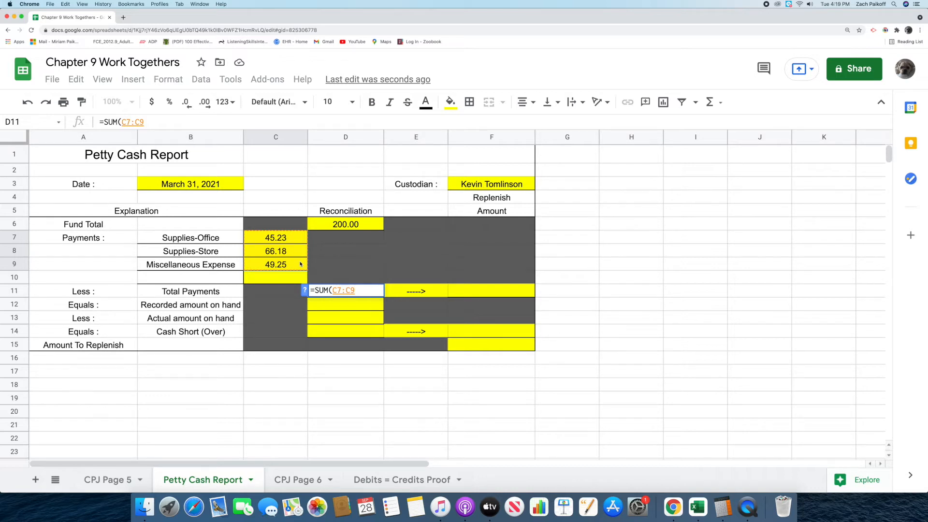
key("Return")
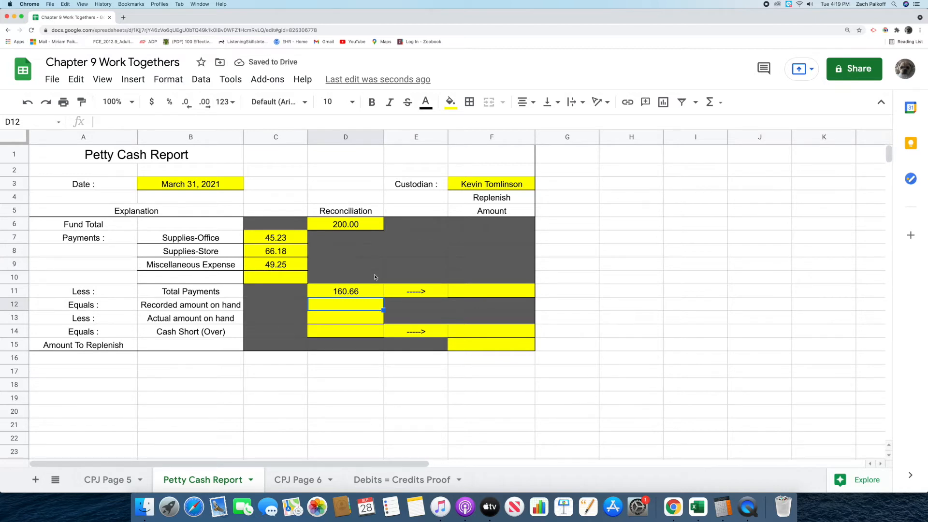
Step: Enter 160.66 as the Total Payments figure in the Replenish Amount column
left_click(509, 290)
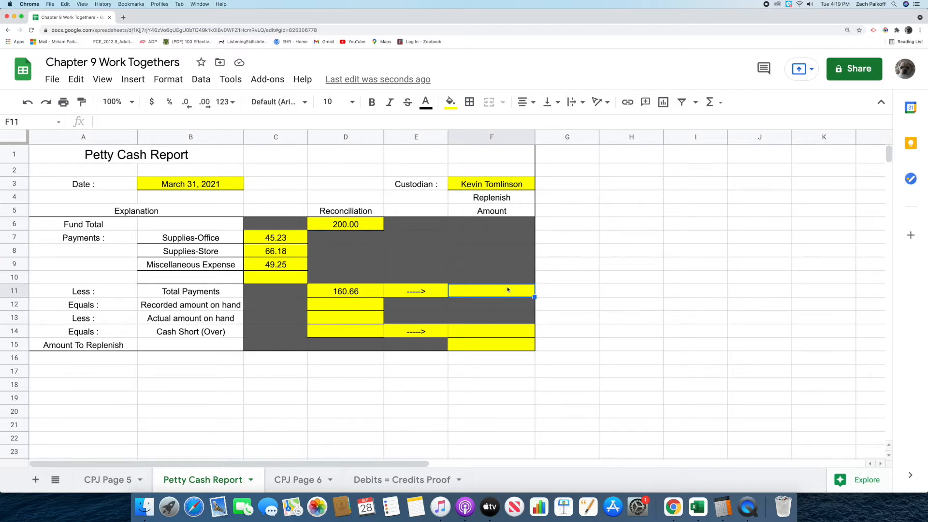
type("160.66")
key("Return")
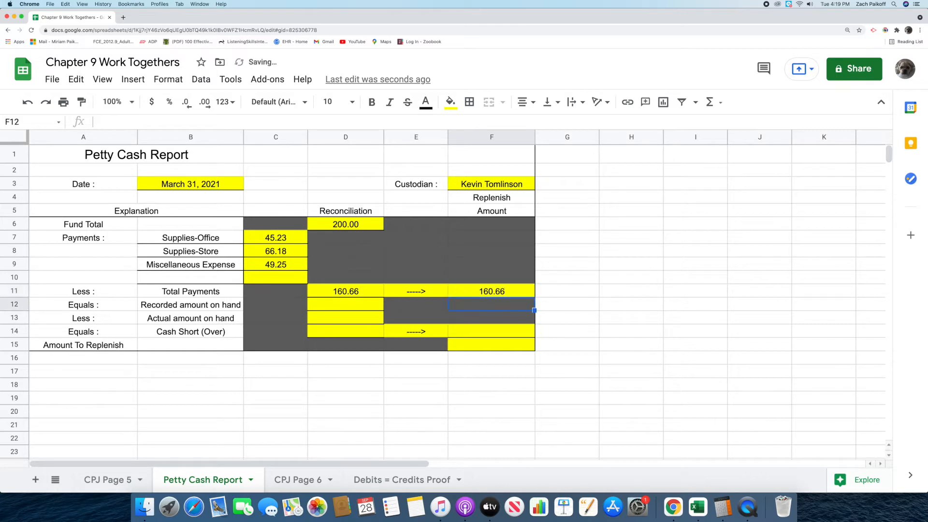
Step: Calculate the Recorded amount on hand in D12 by subtracting Total Payments from the Fund Total with =D6-D11
left_click(363, 308)
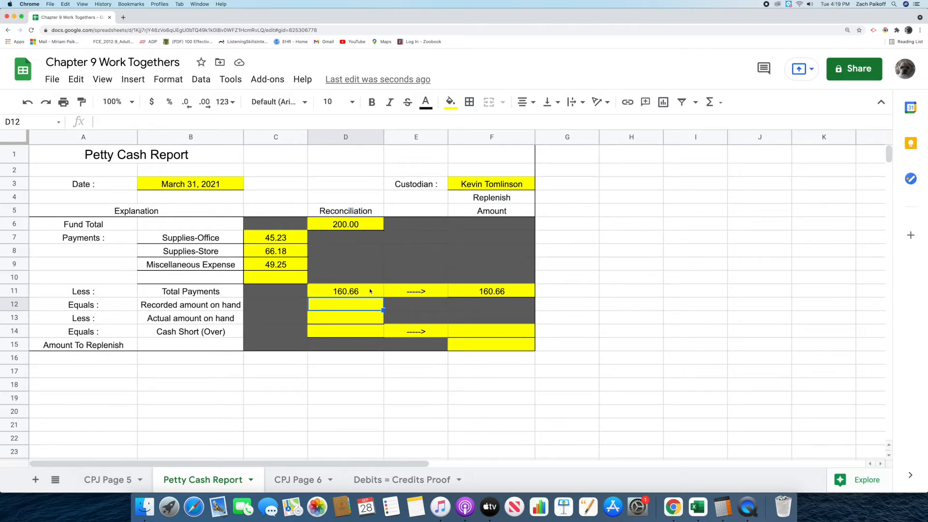
double_click(360, 303)
type("=")
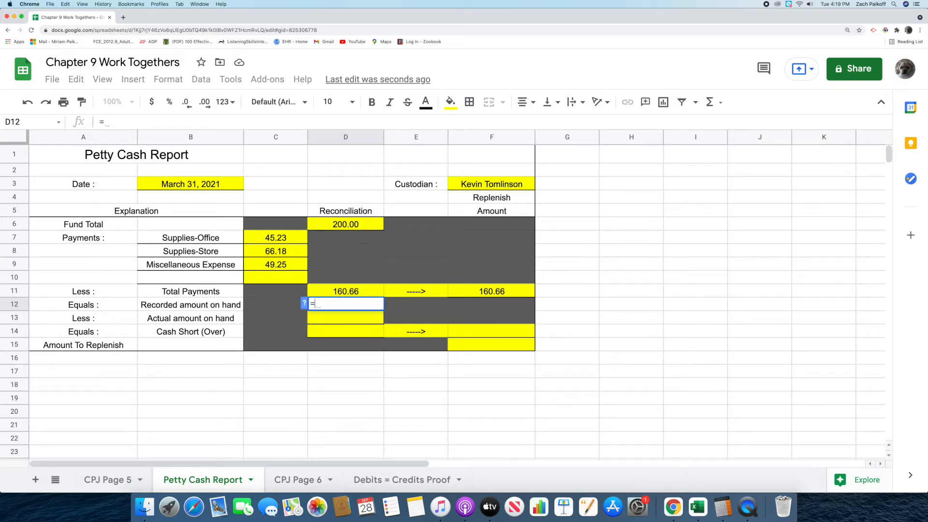
left_click(369, 226)
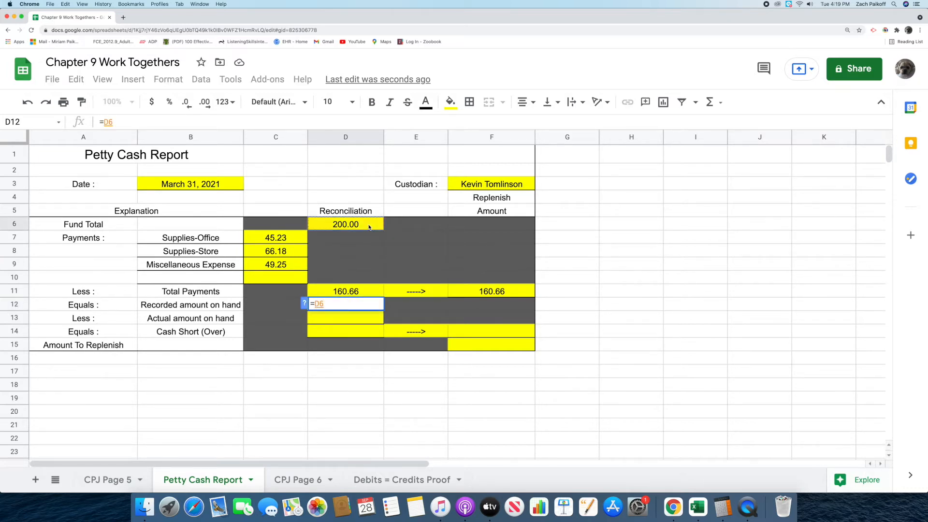
type("-")
left_click(368, 291)
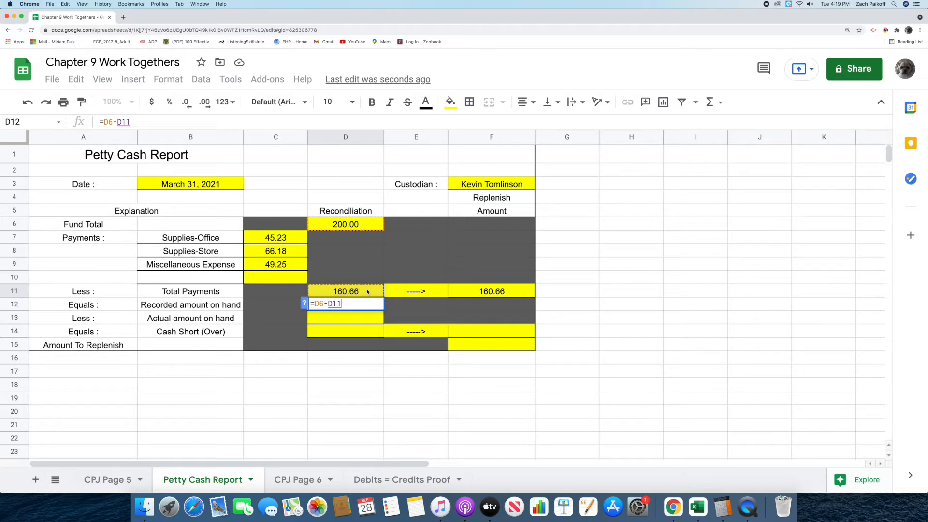
key("Return")
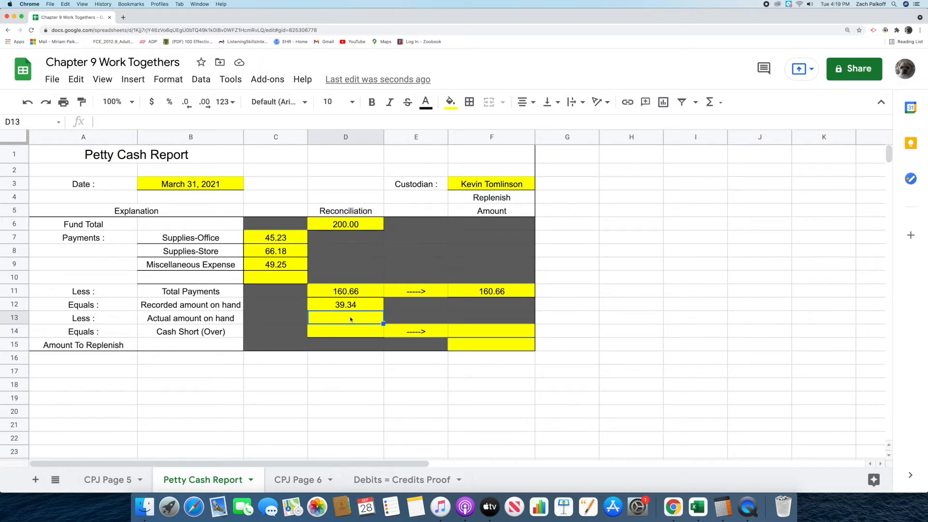
Step: Enter 40.59 as the Actual amount on hand in the Reconciliation column
double_click(351, 318)
type("40.59")
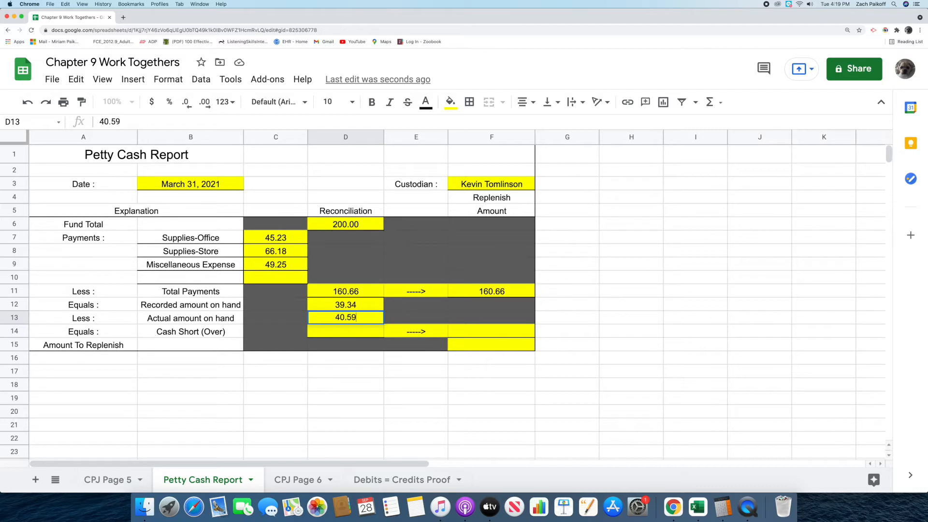
key("Return")
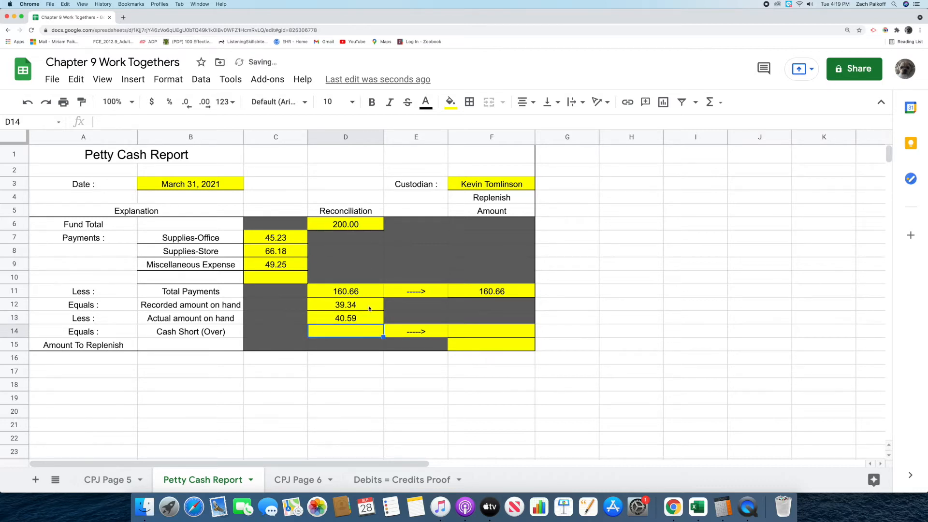
Step: Subtract 40.59 from 39.34 in Calculator and enter (1.25) as Cash Short (Over) in the Reconciliation column
left_click(722, 507)
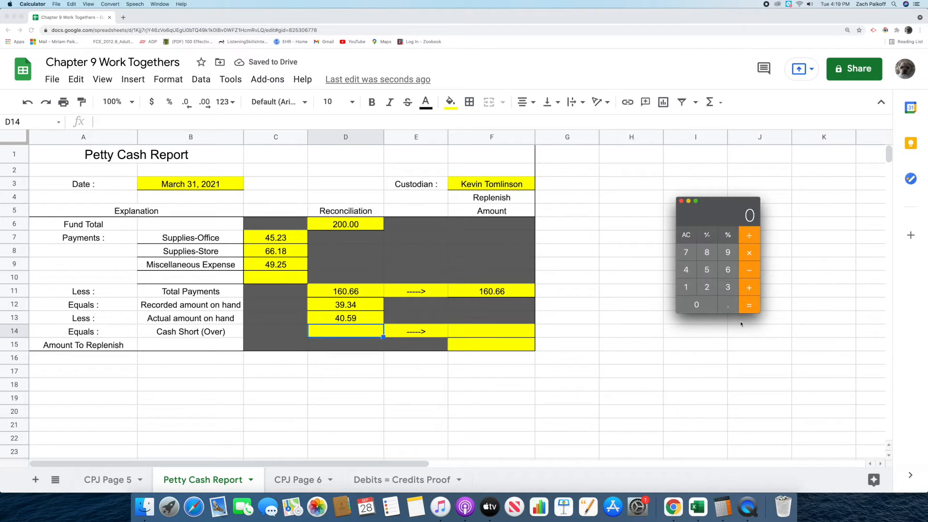
type("39.3")
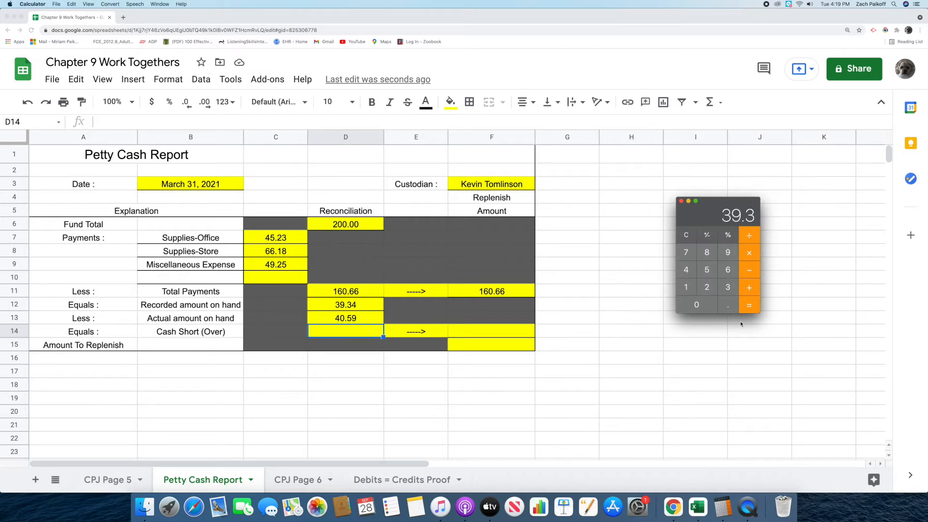
type("4-40.59")
key("Return")
left_click(345, 331)
type("(1.25)")
key("Return")
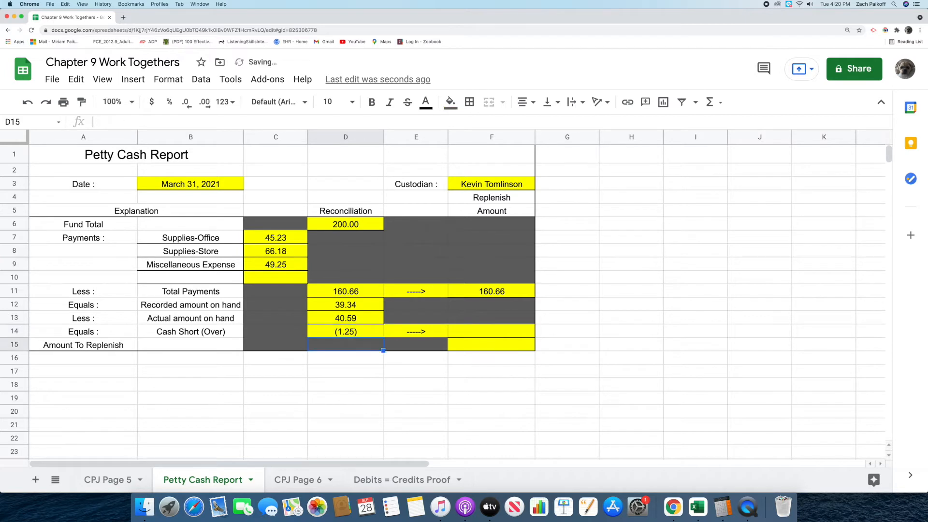
Step: Enter (1.25) as Cash Short (Over) in the Replenish Amount column
left_click(486, 333)
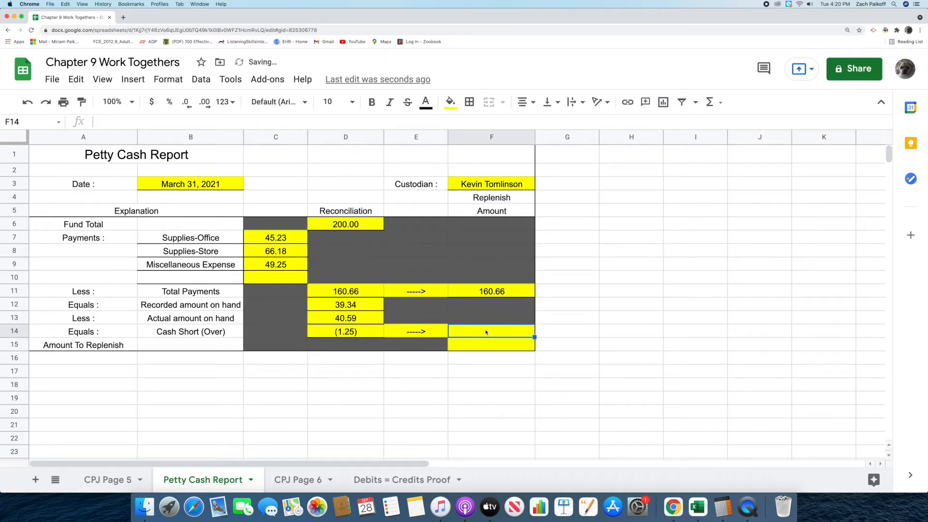
double_click(486, 331)
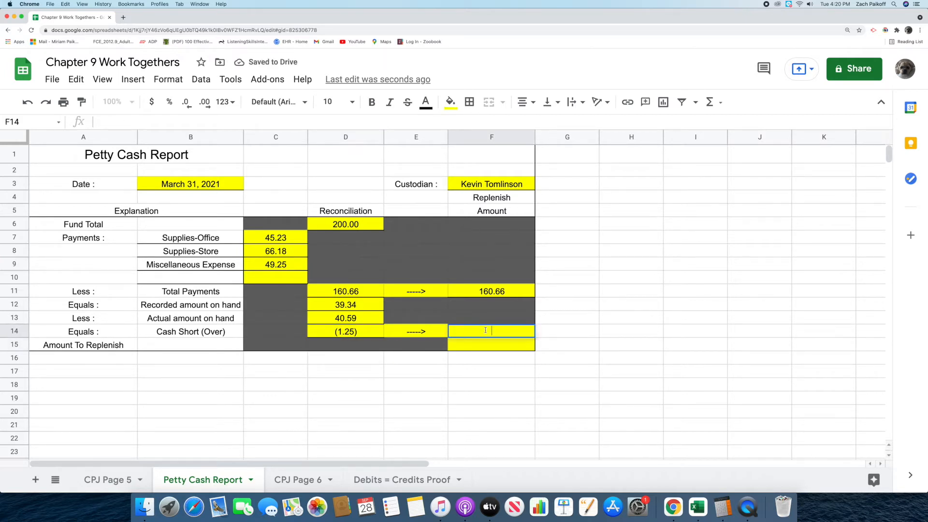
type("(1.25)")
key("Return")
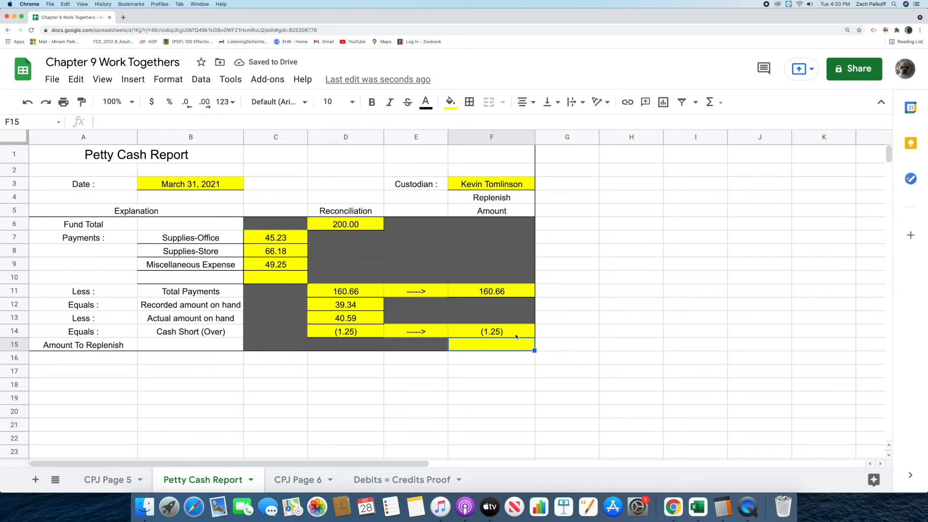
Step: Subtract 1.25 from 160.66 in Calculator and enter 159.41 as the Amount To Replenish
left_click(722, 506)
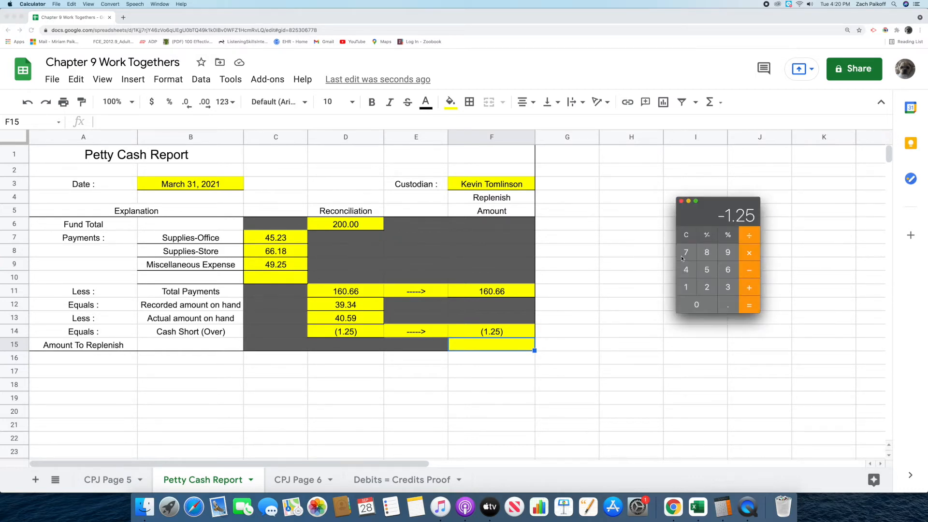
left_click(686, 235)
type("160.66")
type("-")
type("1.25")
key("Return")
double_click(502, 344)
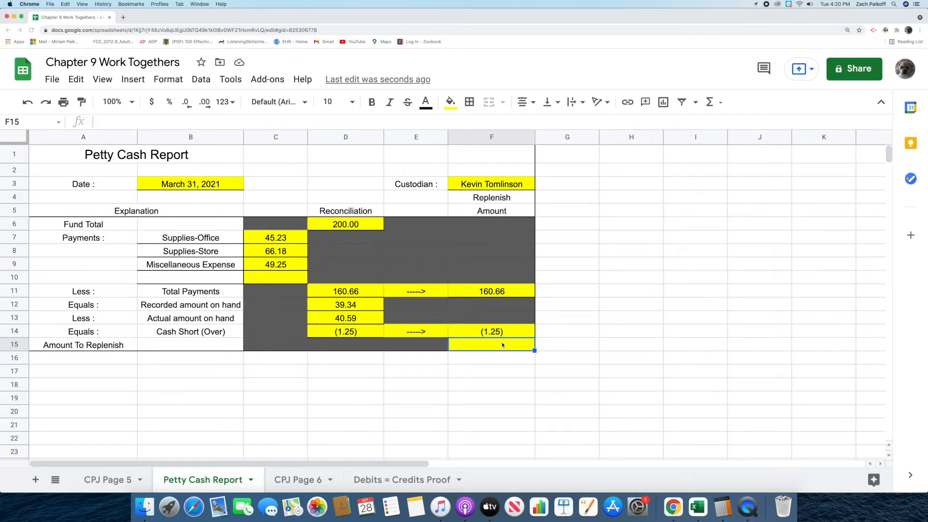
type("159.41")
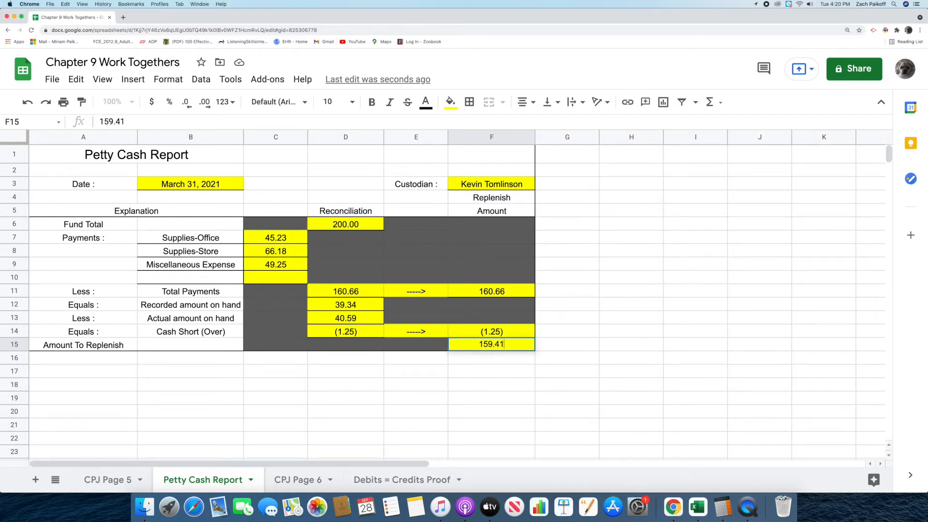
key("Return")
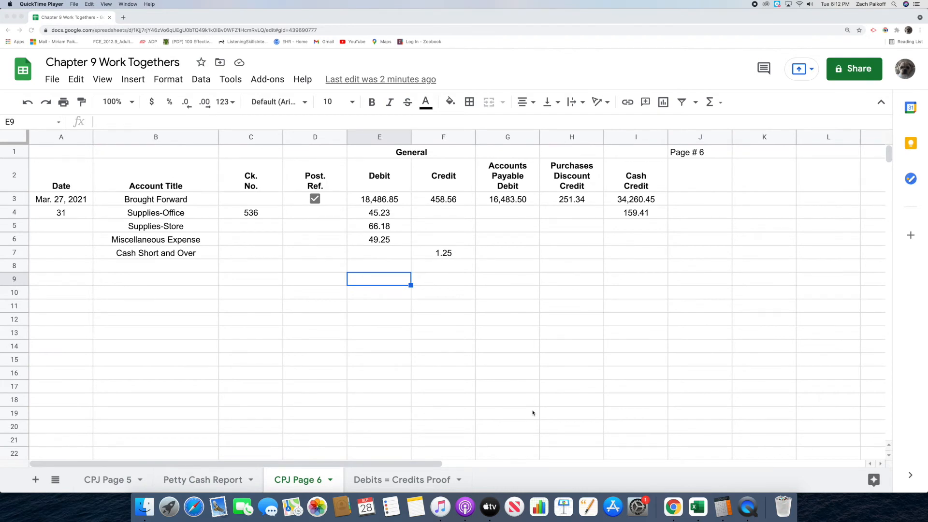
Step: Add up the General Debit column of CPJ Page 6 in Calculator: 18486.85, 45.23, 66.18 and 49.25
left_click(392, 473)
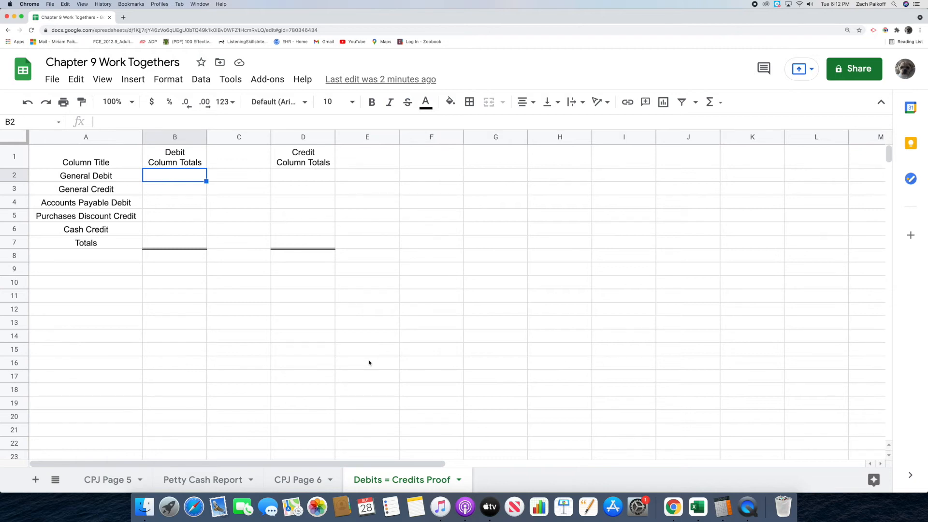
left_click(298, 479)
left_click(722, 506)
type("18486")
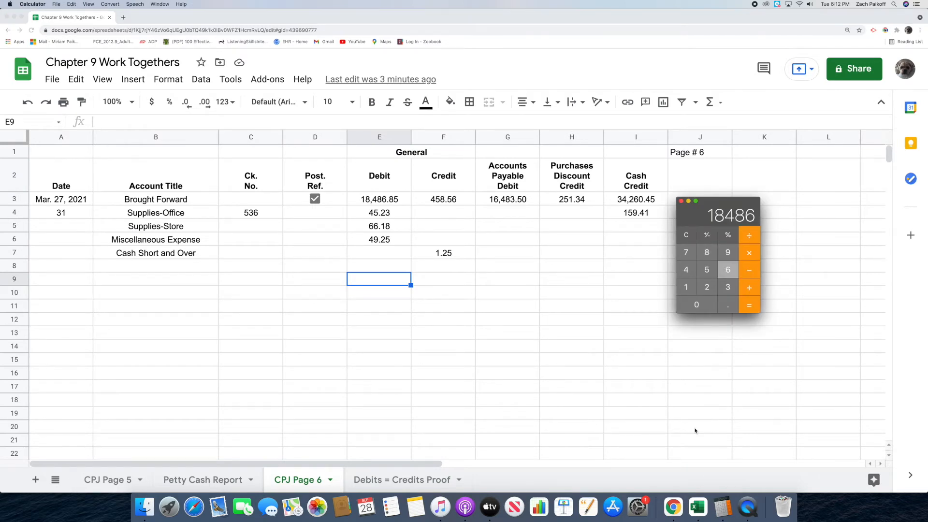
type(".85")
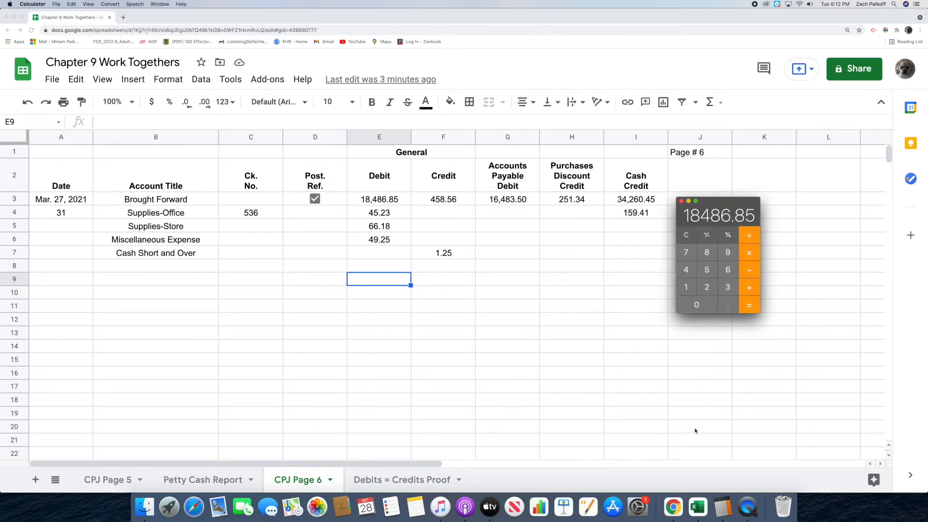
type("+")
type("45.23")
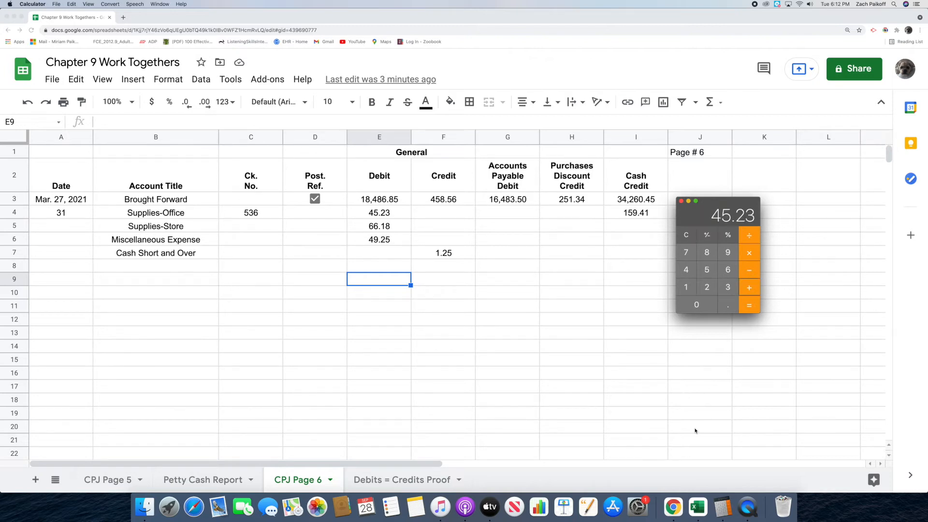
type("+66.18+49.25+")
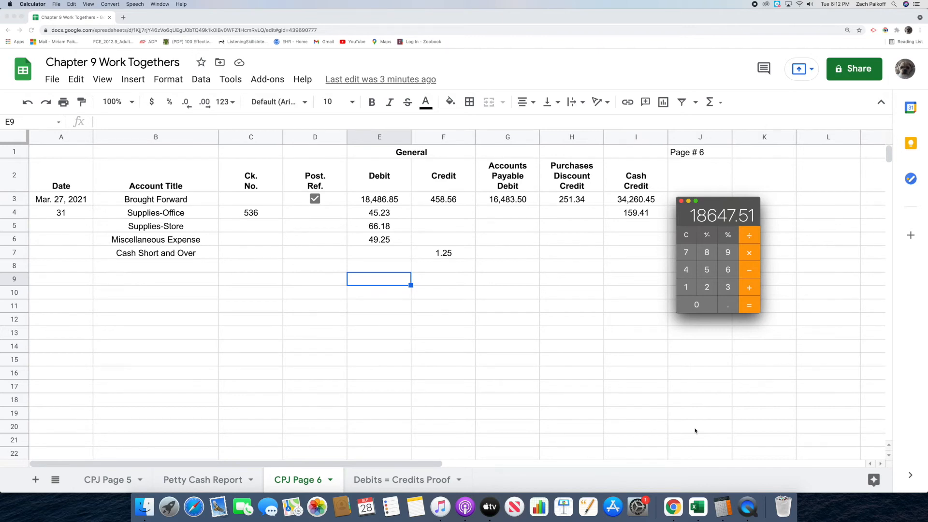
Step: Enter 18647.51 as the General Debit total in the Debit Column Totals of the Debits = Credits Proof sheet
left_click(475, 78)
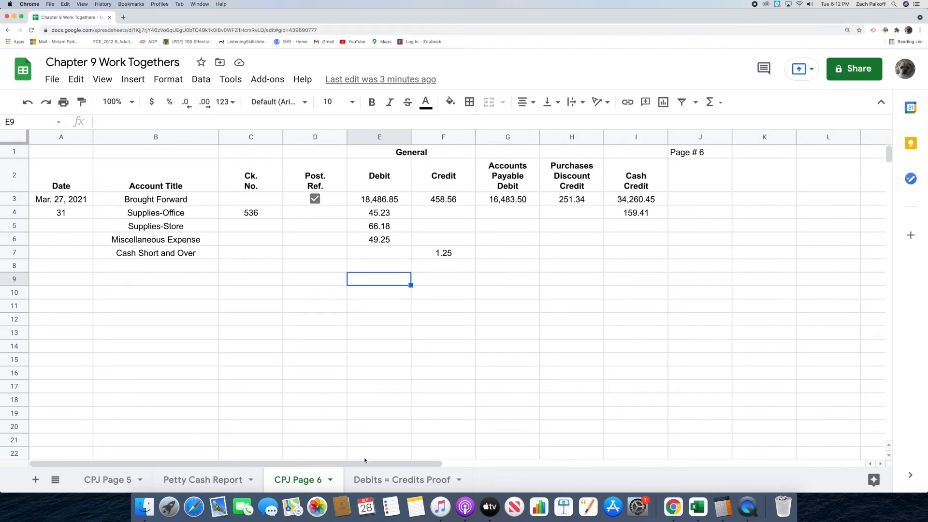
left_click(366, 476)
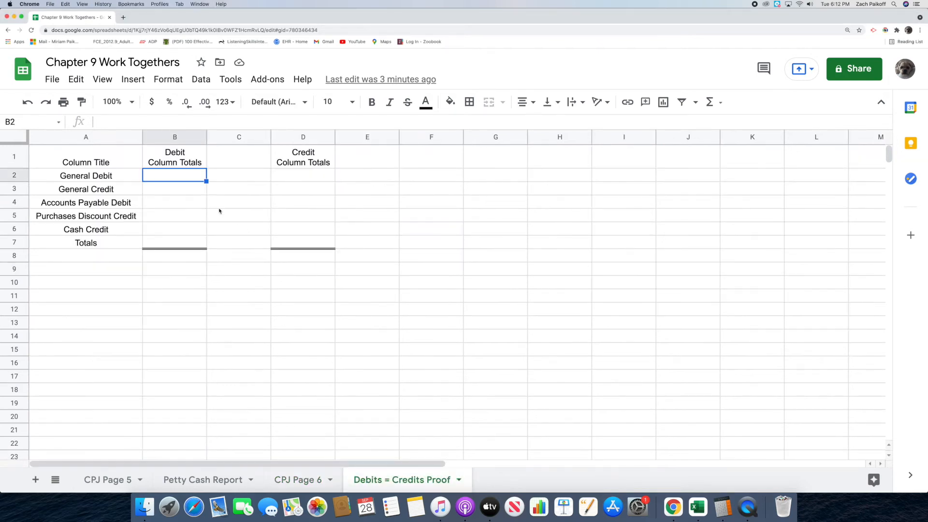
double_click(190, 175)
type("18,647.51")
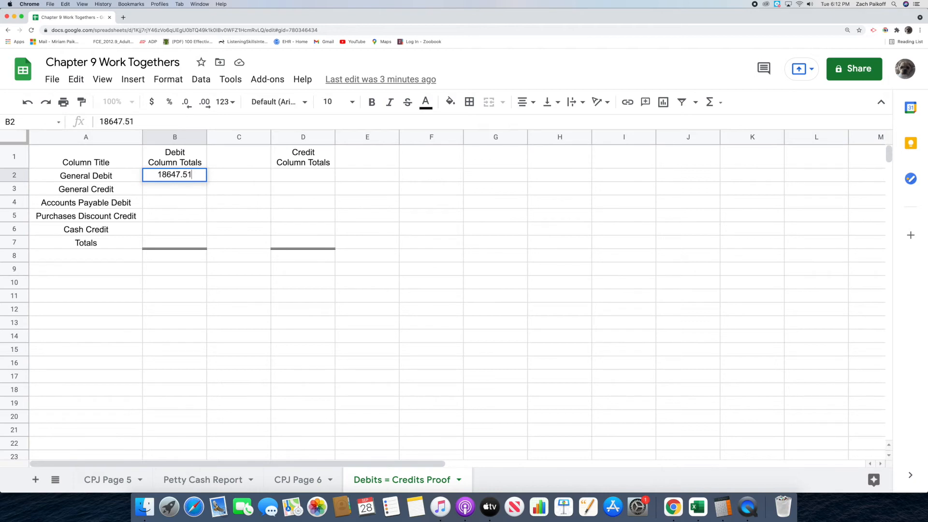
key("Return")
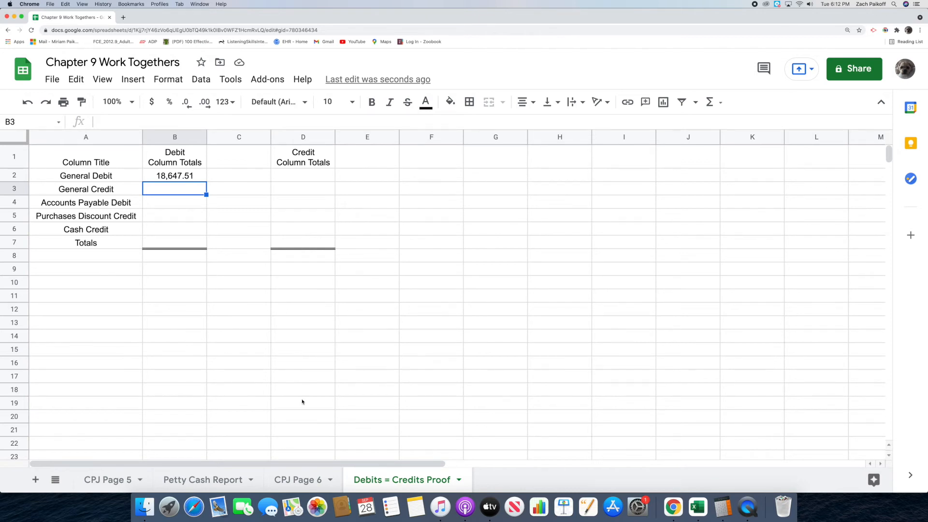
Step: Add the General Credit amounts from CPJ Page 6, 458.56 and 1.25, in Calculator
left_click(290, 480)
left_click(722, 506)
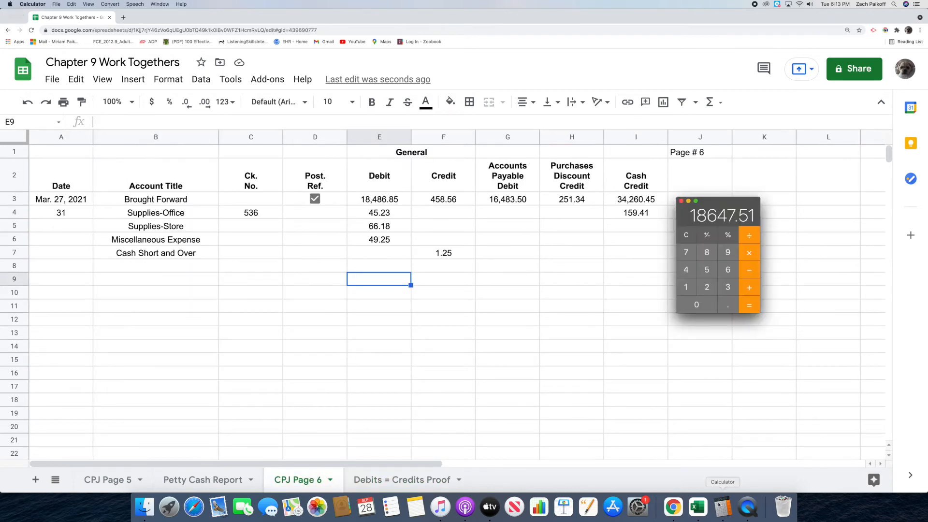
left_click(686, 234)
type("458.56")
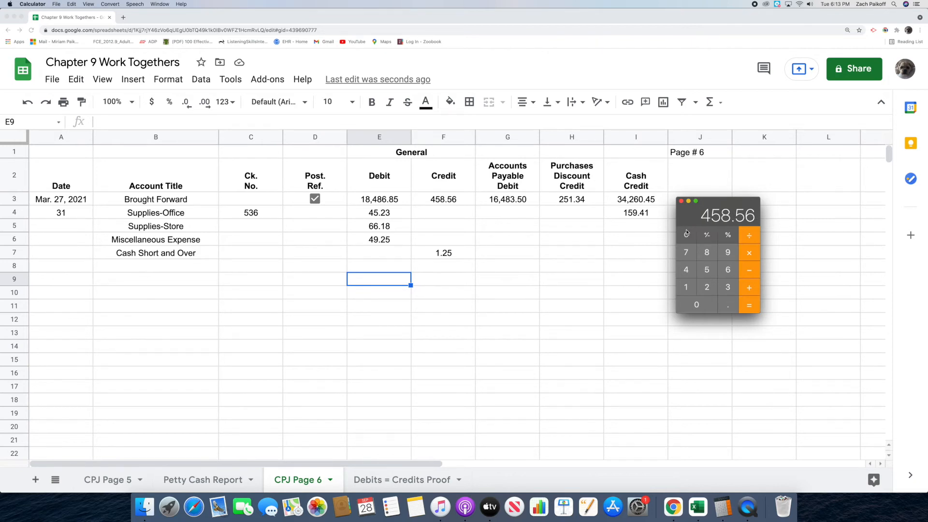
key("plus")
type("1.25")
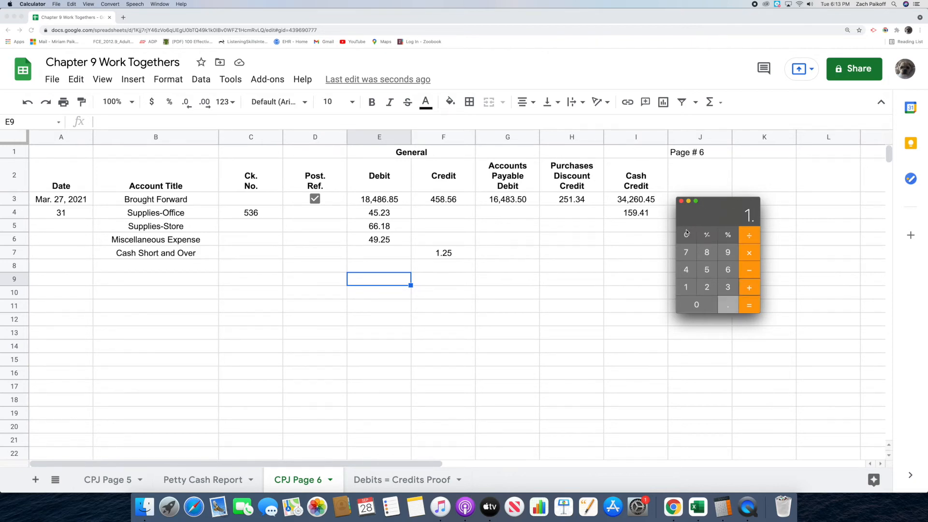
key("Return")
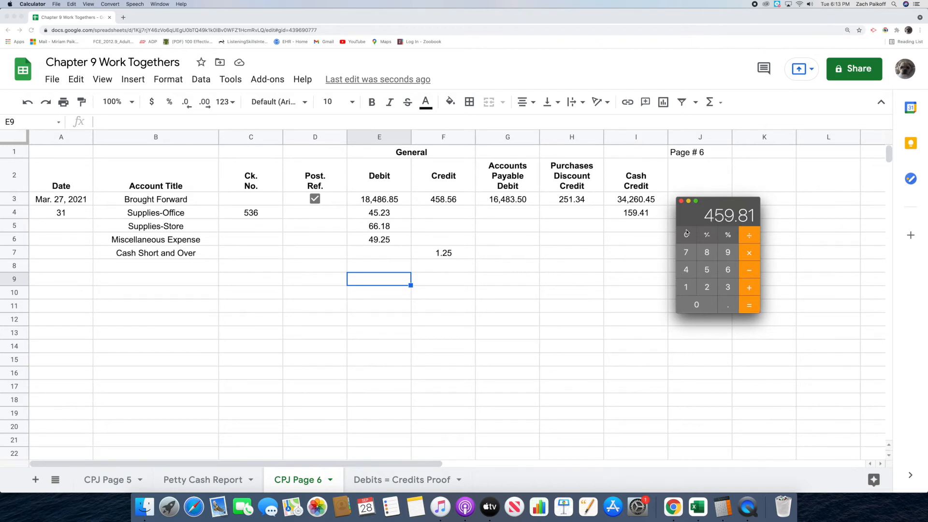
Step: Enter 459.81 as the General Credit total in the Credit Column Totals of the Debits = Credits Proof sheet
left_click(574, 118)
left_click(403, 480)
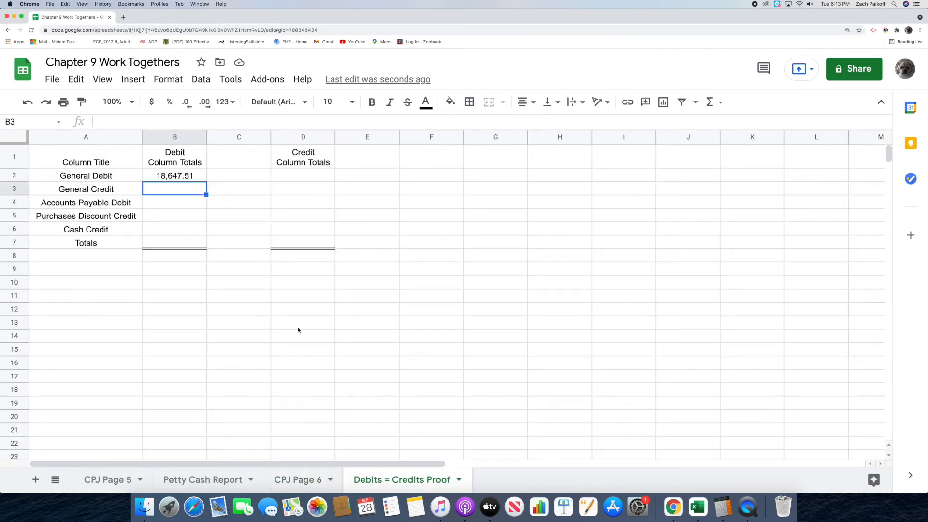
left_click(299, 192)
type("459.81")
key("Return")
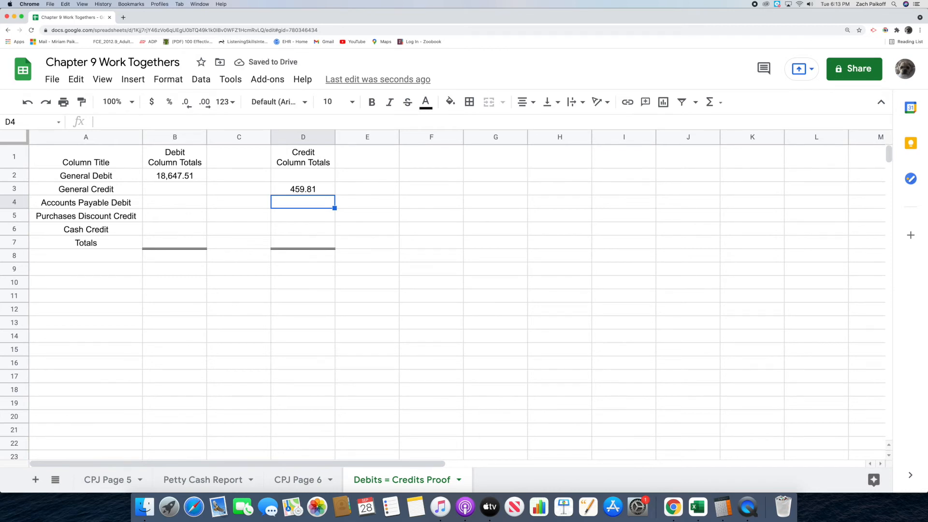
Step: Check the Accounts Payable Debit on CPJ Page 6 and enter 16483.50 in the proof sheet's Debit Column Totals
left_click(298, 479)
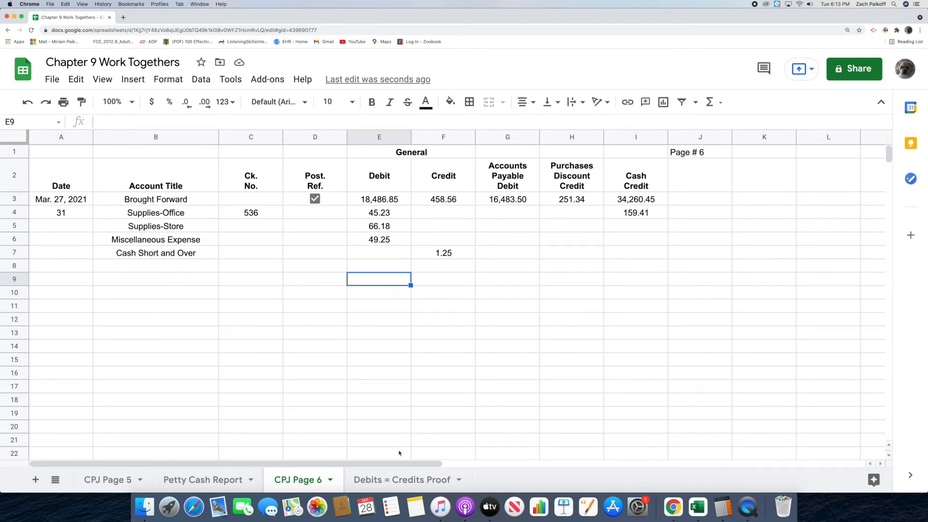
left_click(390, 478)
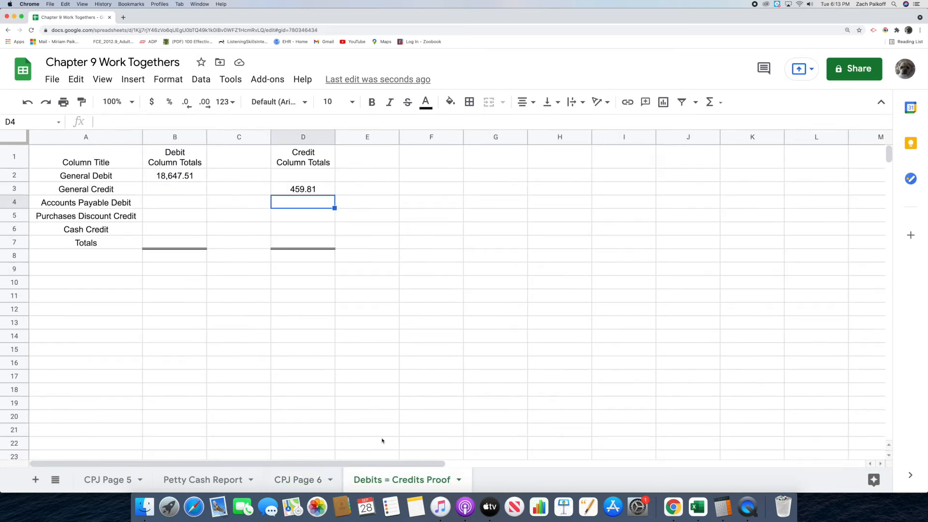
left_click(173, 205)
type("16483.50")
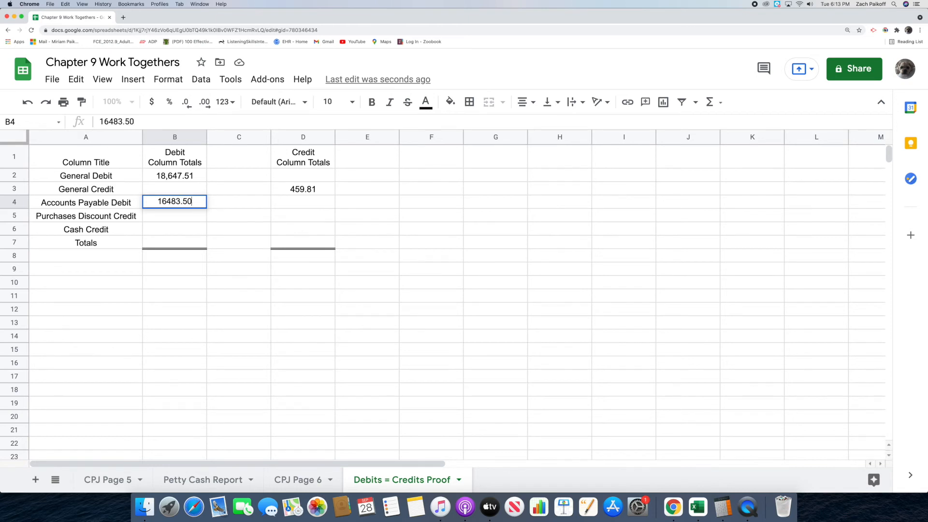
key("Return")
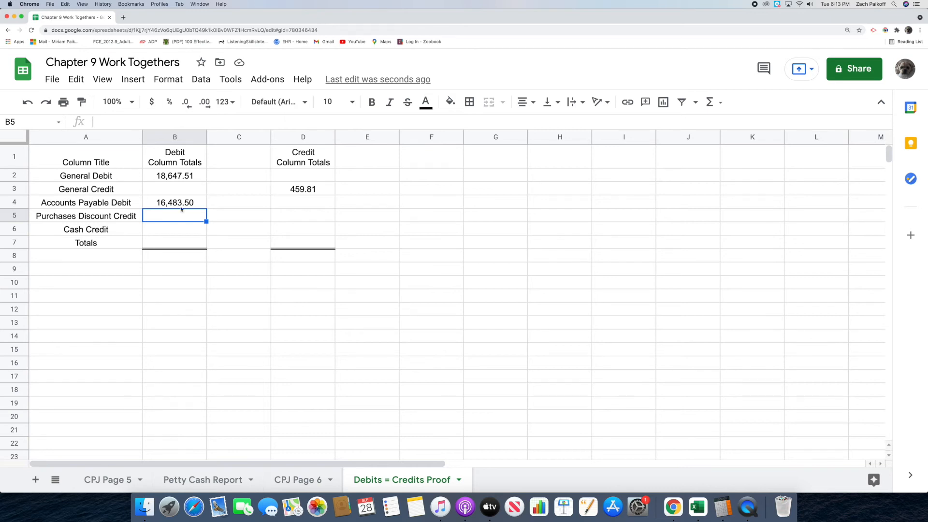
Step: Check the Purchases Discount Credit on CPJ Page 6 and enter 251.34 in the proof sheet's Credit Column Totals
left_click(289, 478)
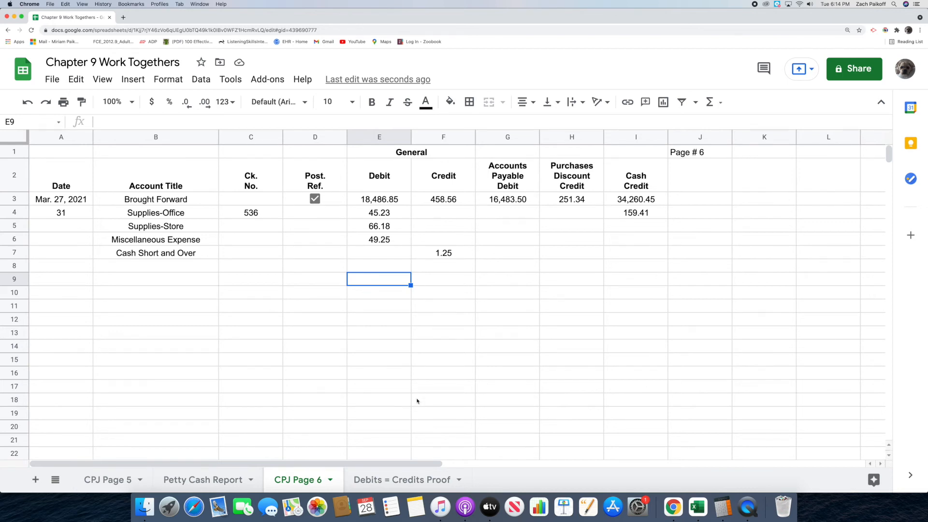
left_click(404, 476)
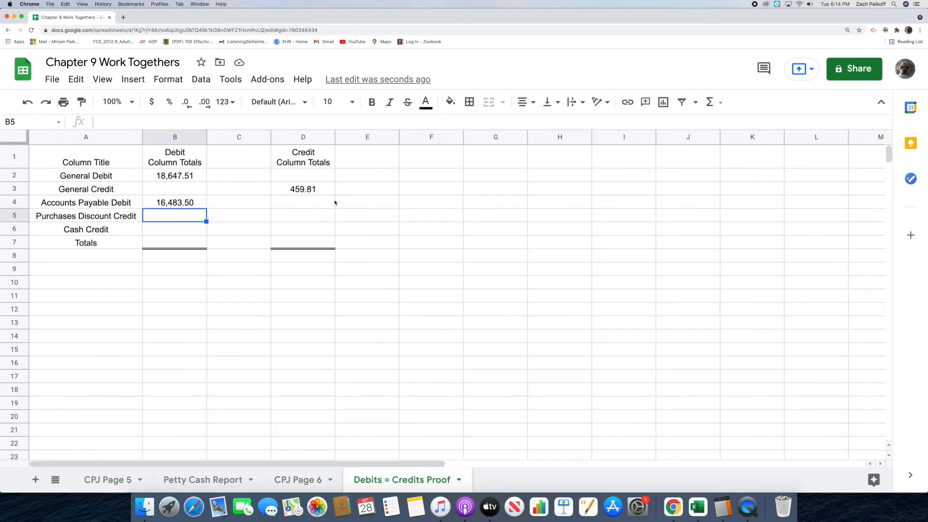
left_click(304, 219)
type("251.34")
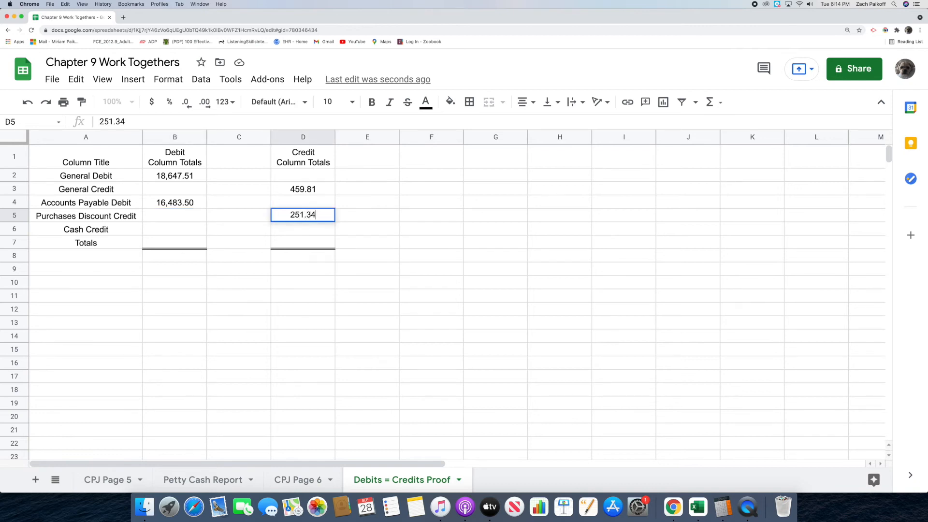
key("Return")
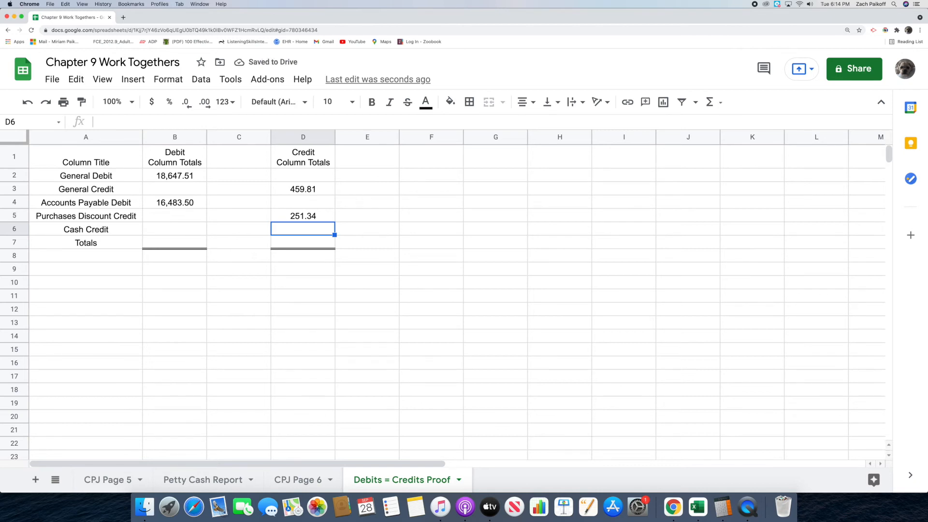
Step: Add the Cash Credit amounts from CPJ Page 6, 34260.45 and 159.41, in Calculator
left_click(298, 478)
left_click(721, 506)
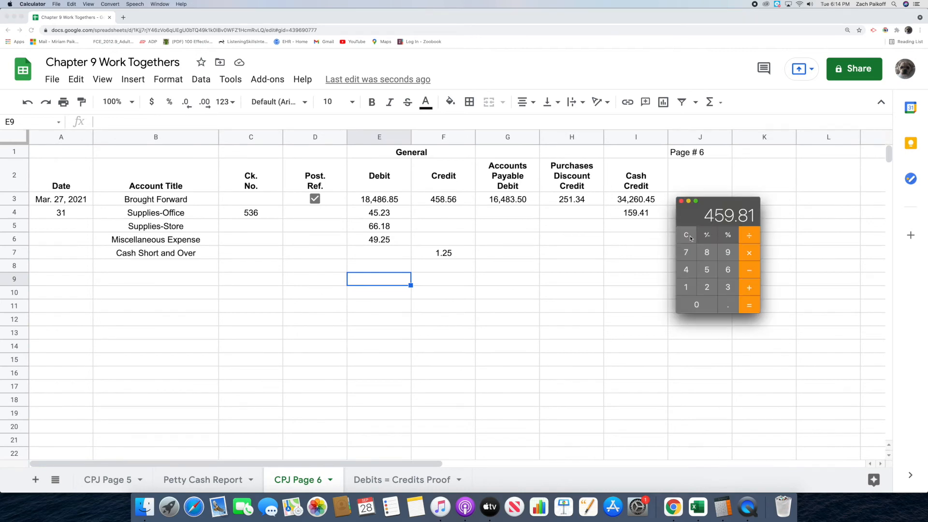
left_click(690, 237)
type("34")
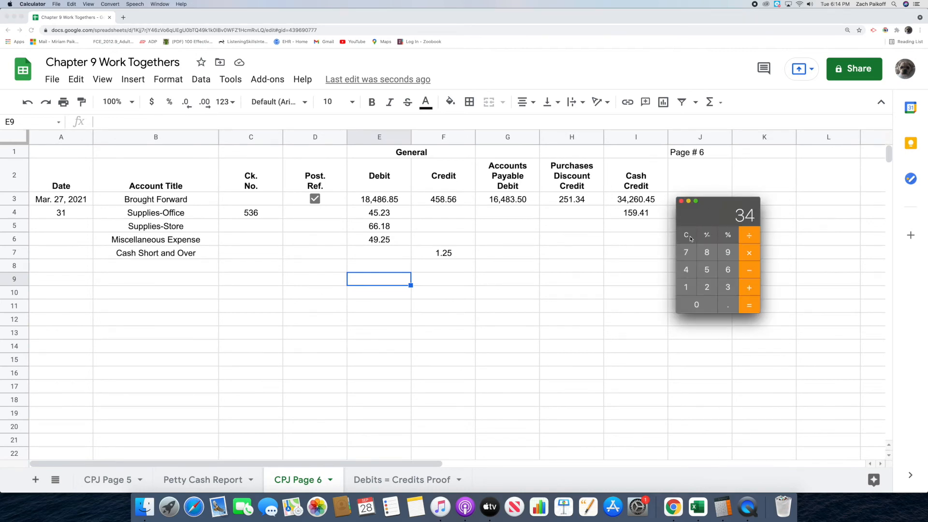
type("260.45+")
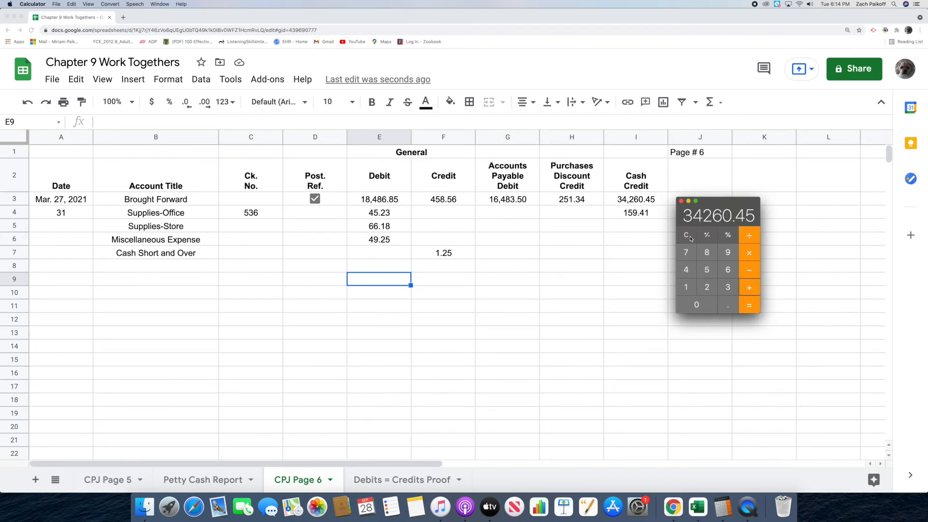
type("159")
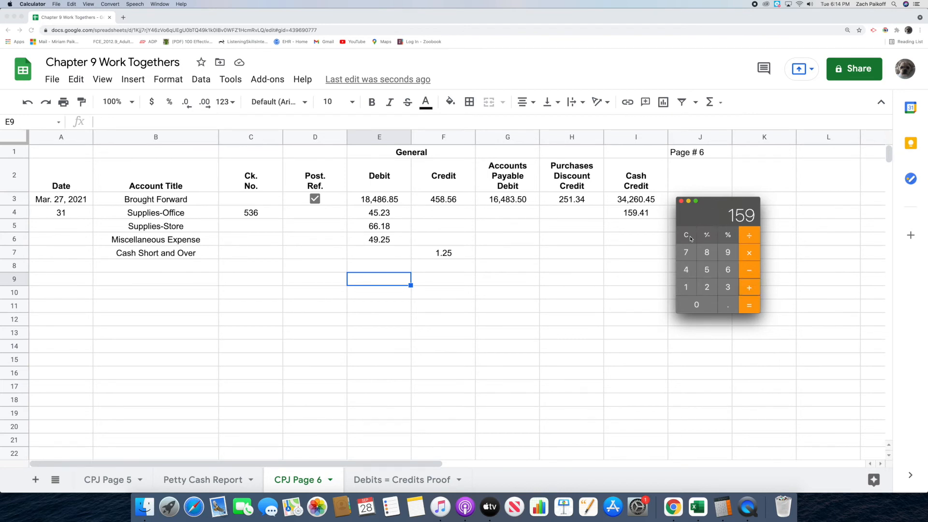
type(".41")
key("Return")
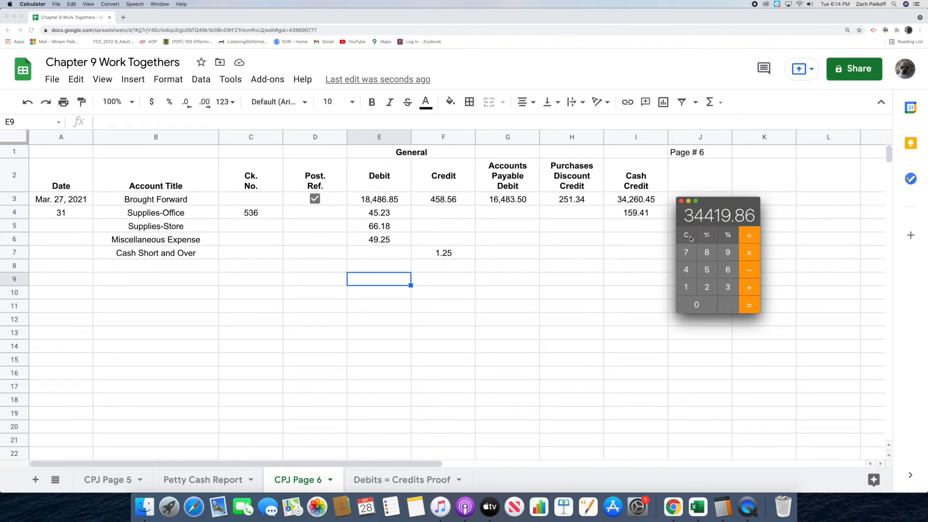
Step: Enter 34419.86 as the Cash Credit total in the Credit Column Totals of the Debits = Credits Proof sheet
left_click(589, 70)
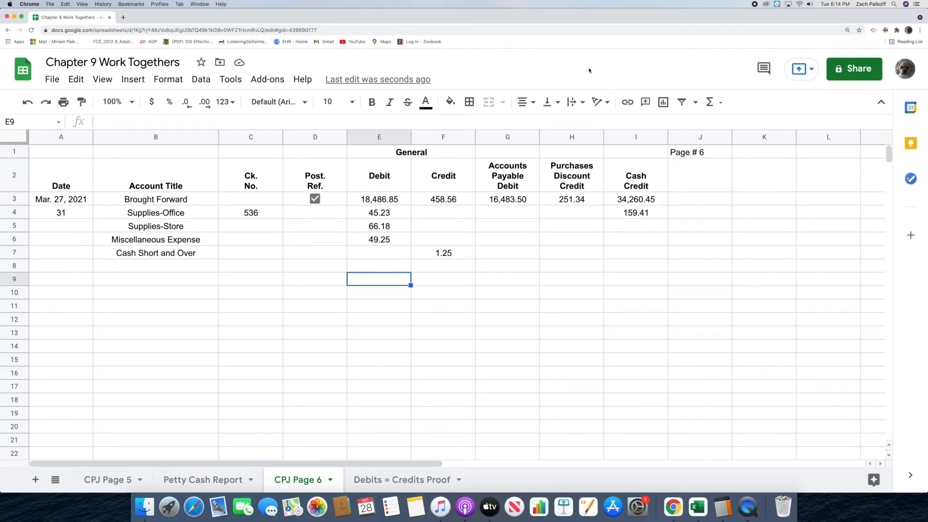
left_click(401, 479)
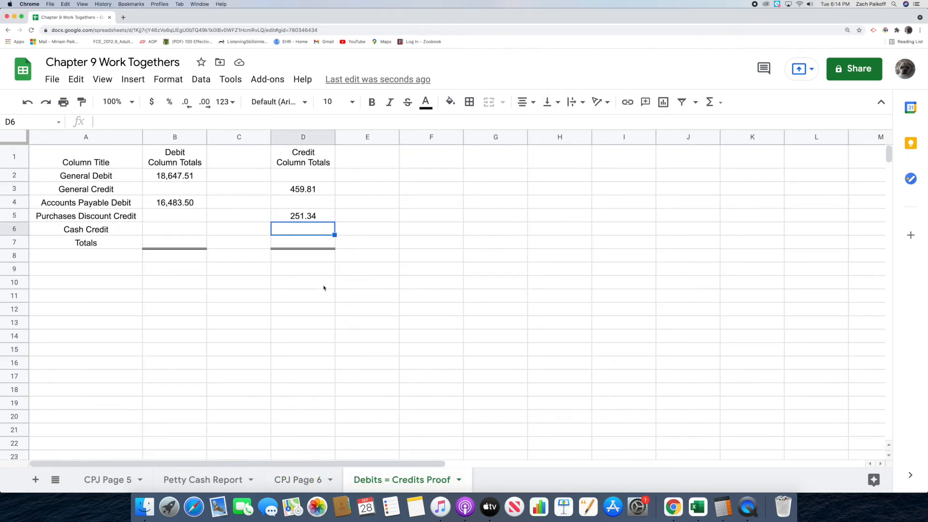
double_click(303, 228)
type("34,419.")
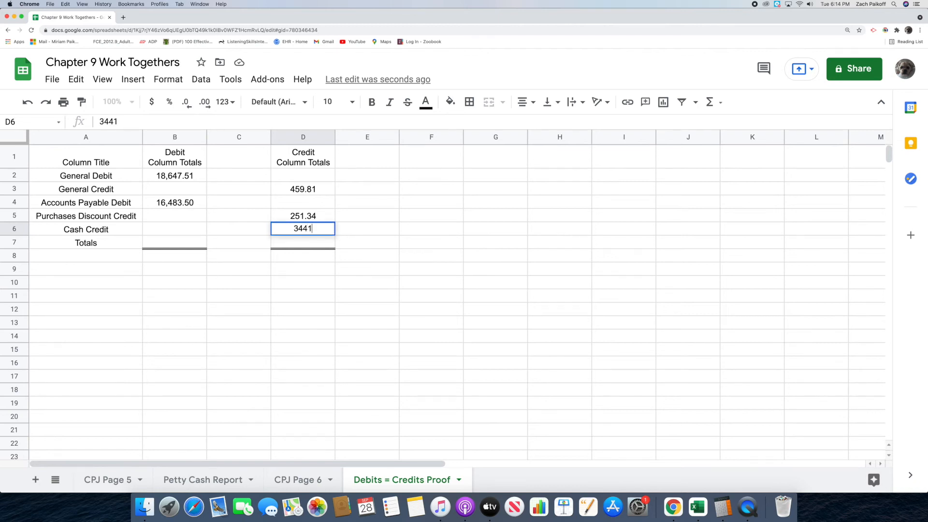
type("86")
key("Return")
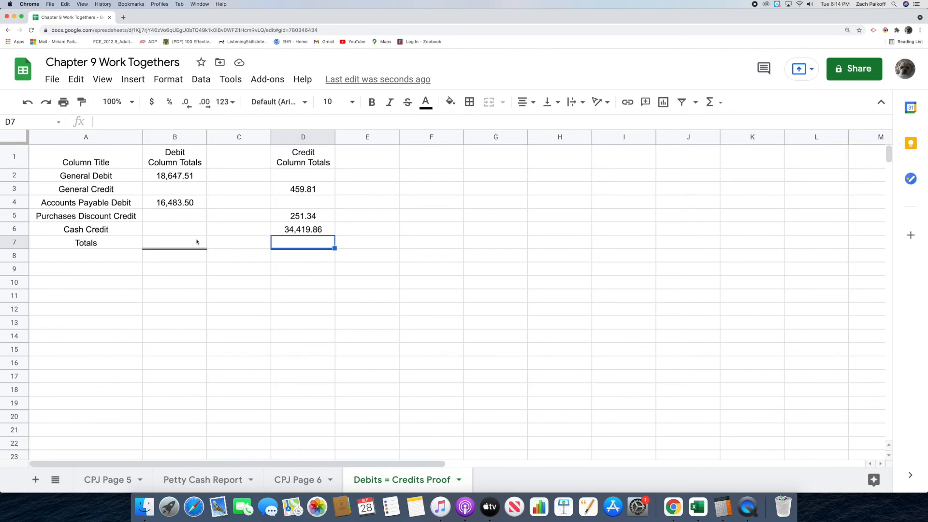
Step: Total the Debit Column Totals in the Totals row with =SUM(B2:B6)
double_click(197, 242)
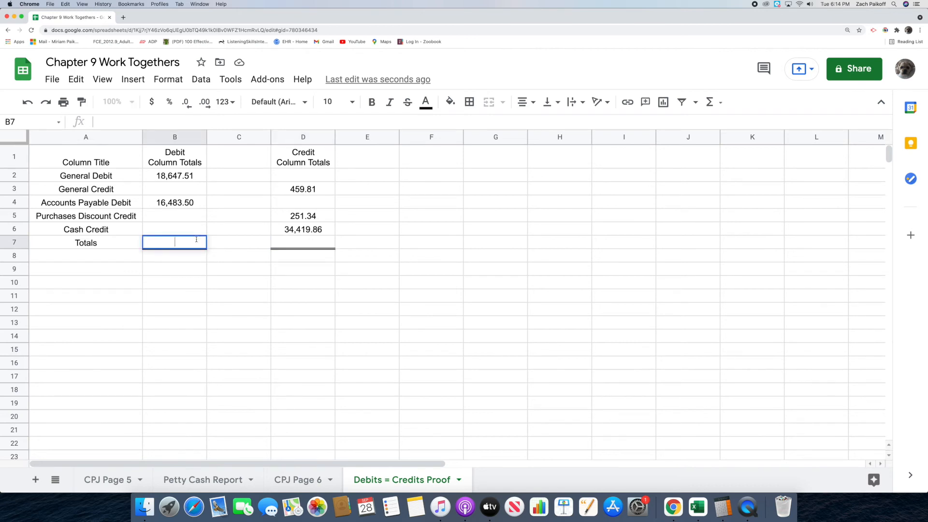
type("=sum")
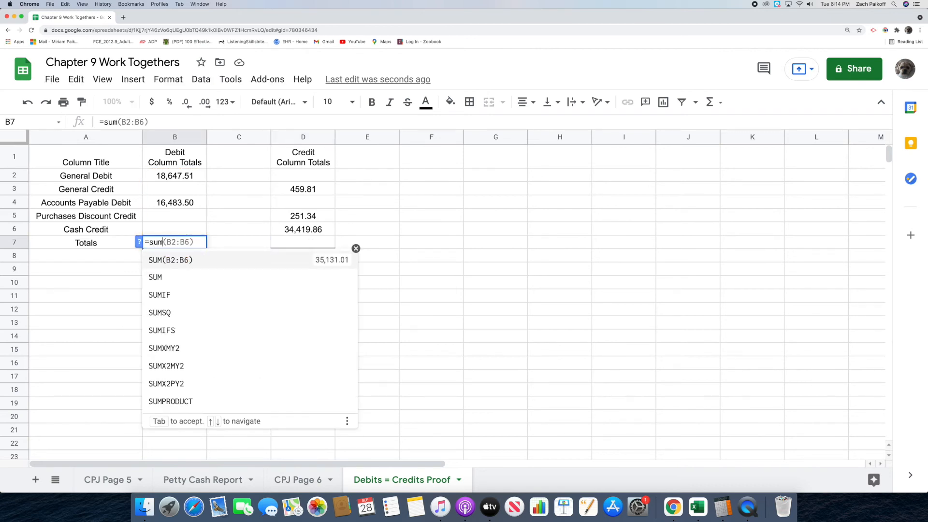
left_click(224, 261)
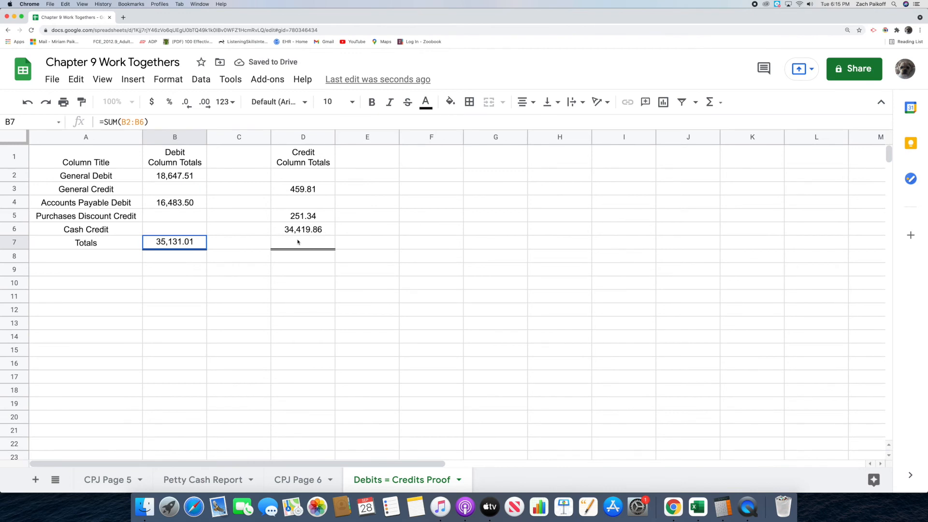
Step: Total the Credit Column Totals in the Totals row with =SUM(D2:D6)
double_click(298, 241)
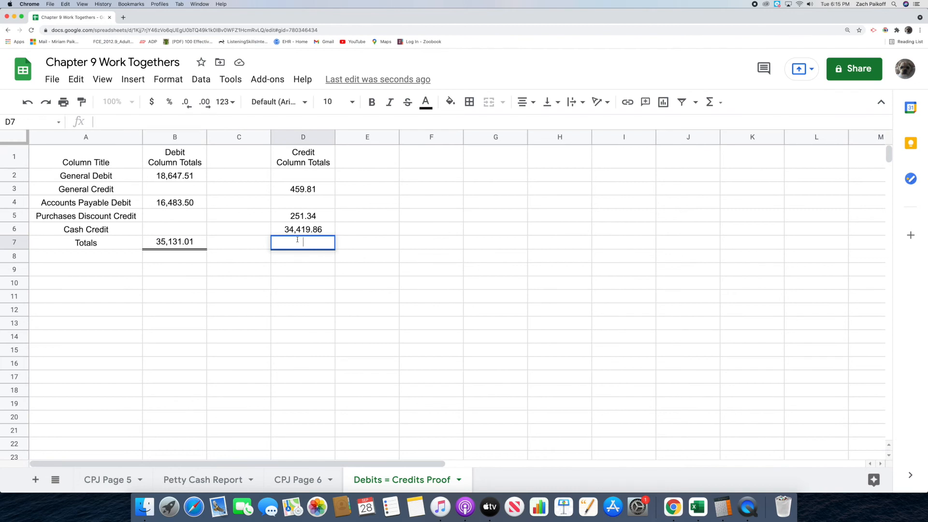
type("=")
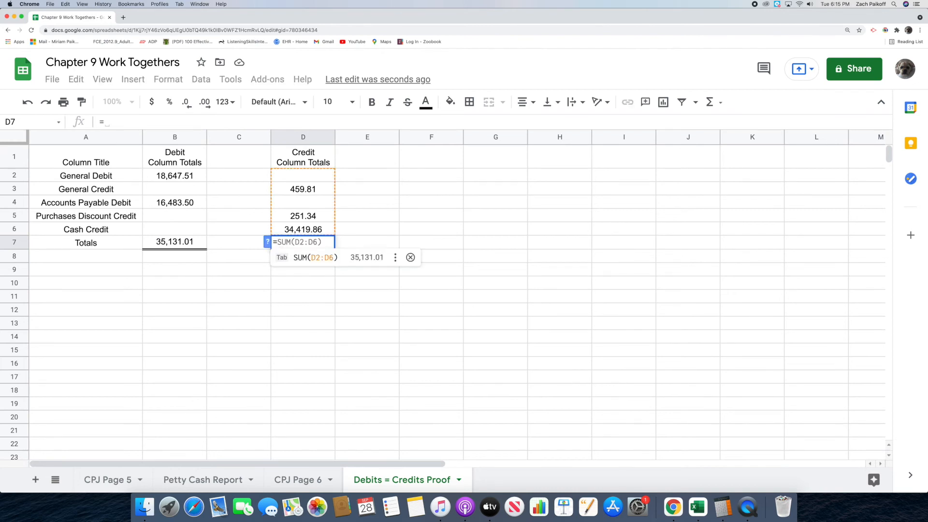
type("sum")
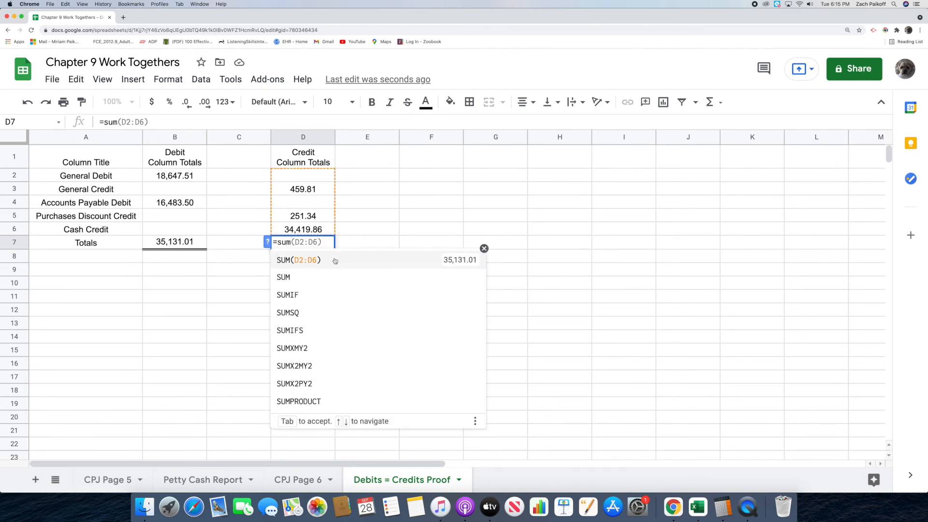
left_click(335, 260)
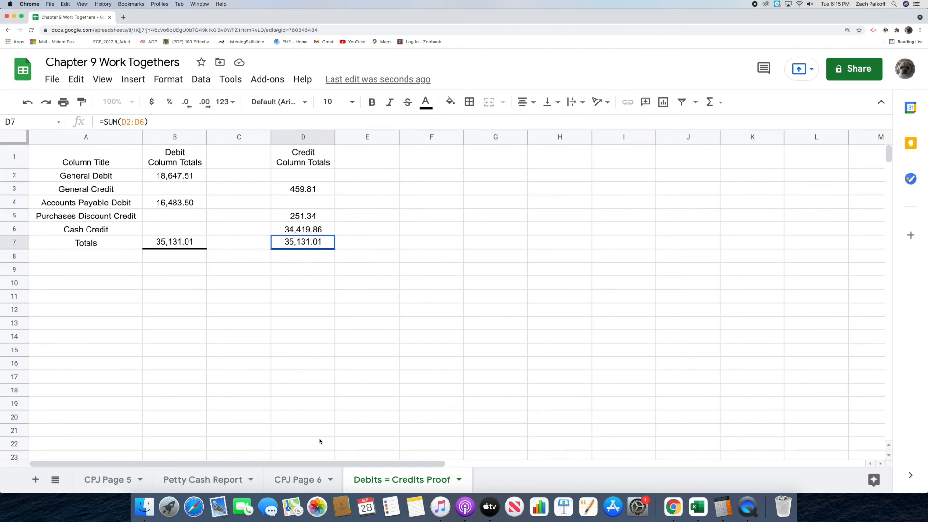
Step: Rule a bottom border under the amount columns of the Cash Short and Over row, E7:I7, on CPJ Page 6
left_click(309, 480)
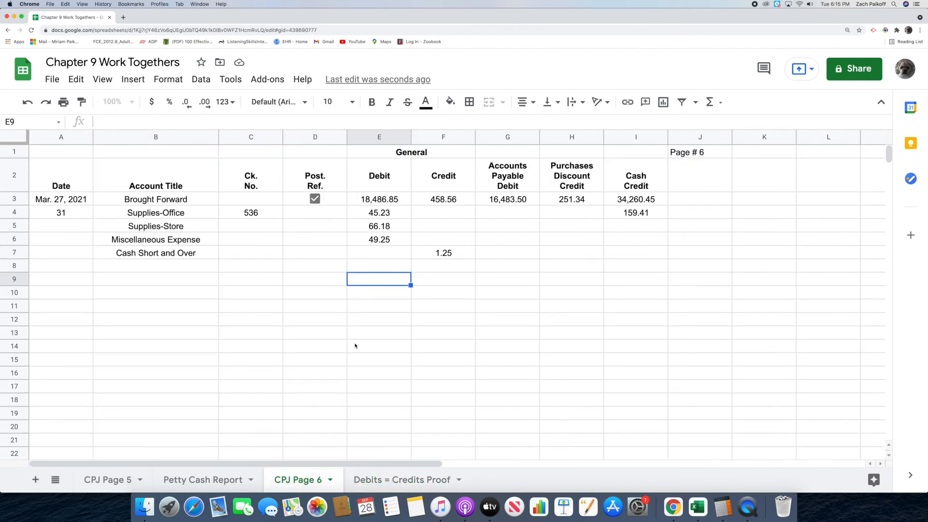
left_click(389, 254)
left_click_drag(383, 255, 615, 246)
left_click(469, 101)
left_click(568, 144)
left_click(589, 164)
left_click(529, 153)
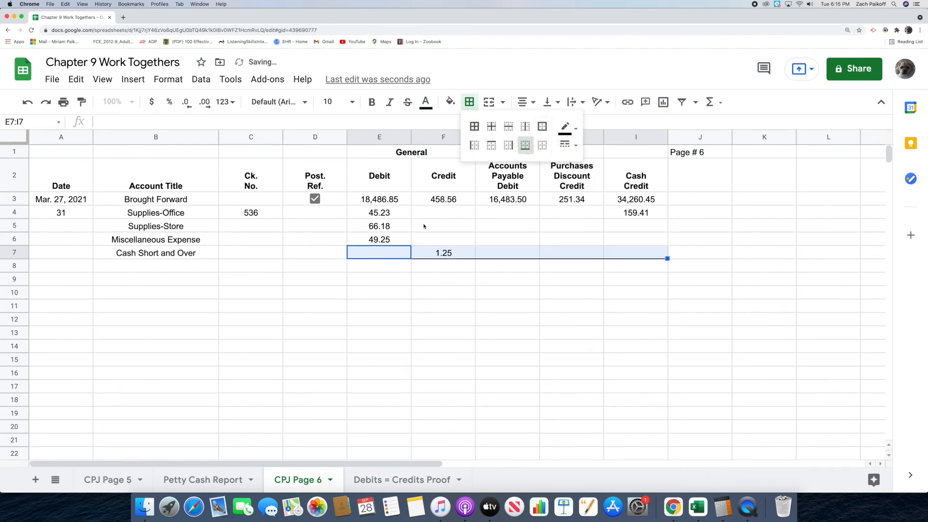
Step: Enter 18647.51 as the General Debit column total in cell E8, below the ruled line
left_click(369, 266)
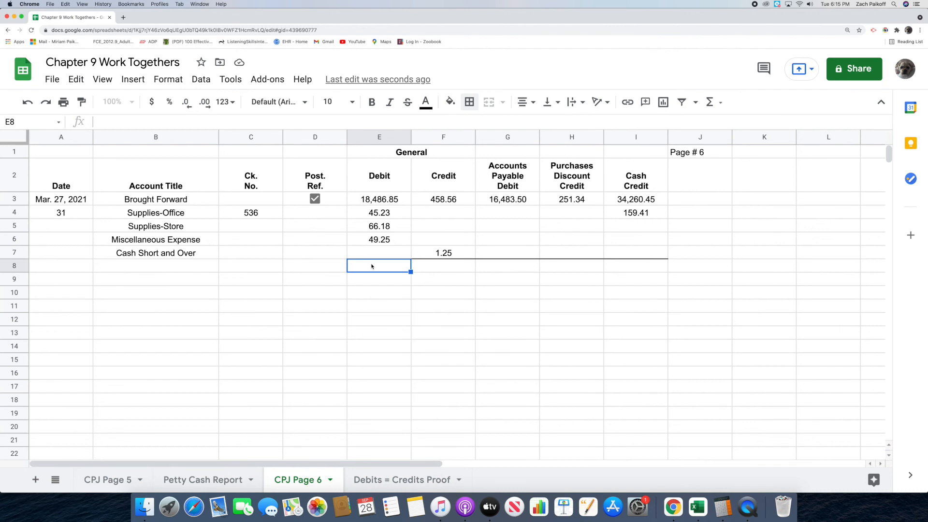
double_click(371, 265)
type("18,6")
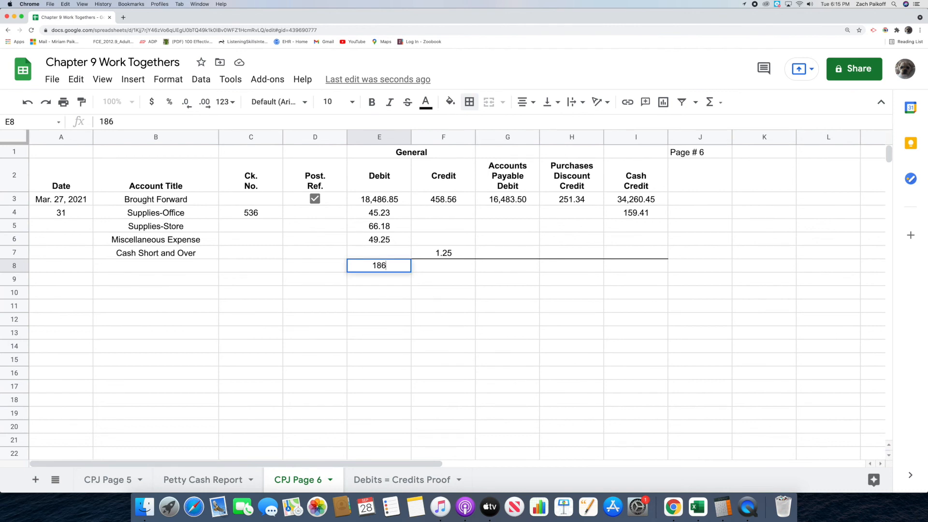
type("47.51")
key("Return")
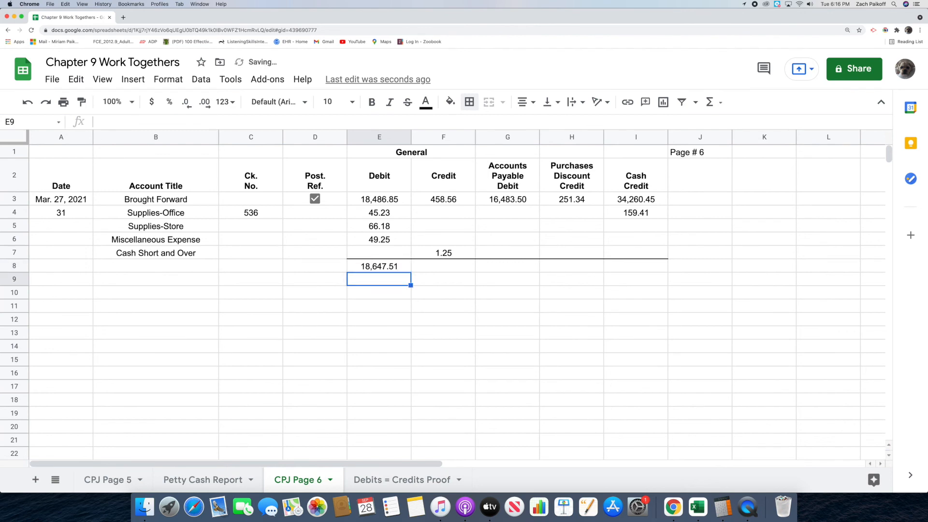
Step: Enter the General Credit total 459.81 in F8 and the Accounts Payable Debit total 16483.50 in G8
left_click(436, 264)
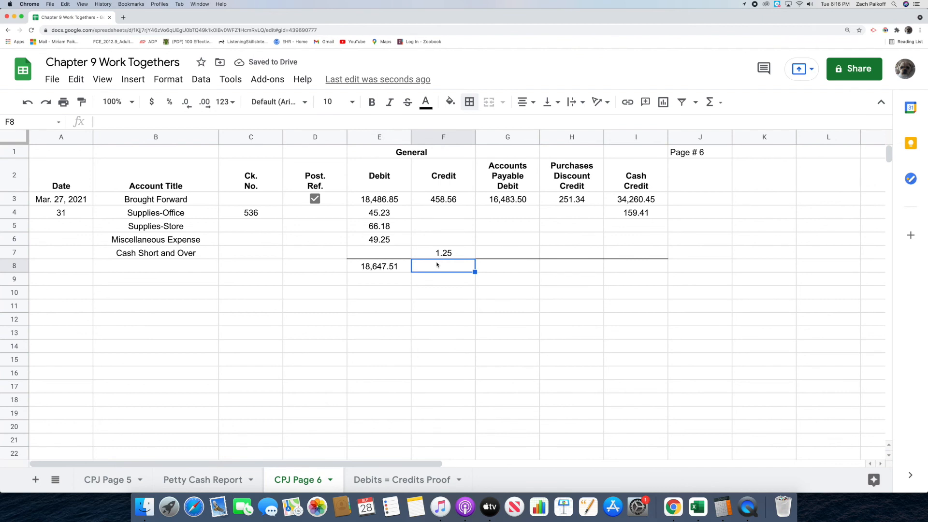
double_click(438, 264)
type("459.81")
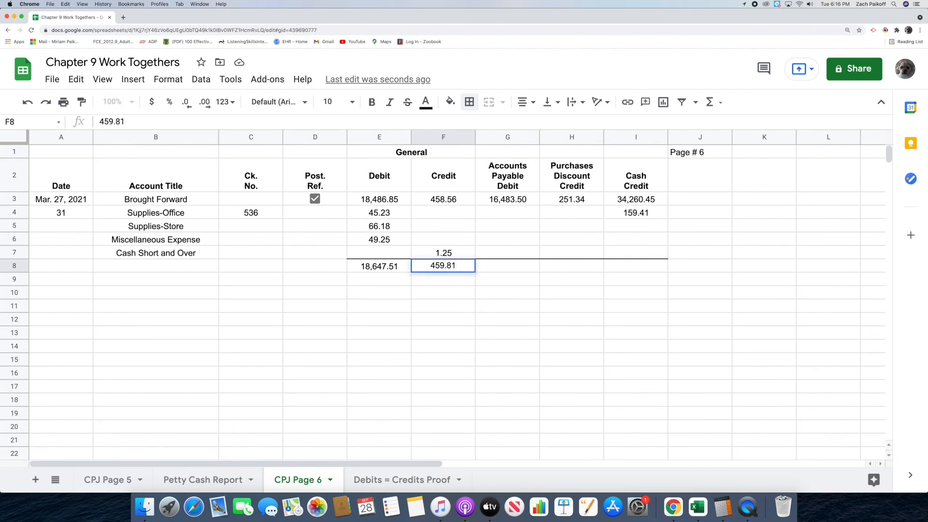
key("Return")
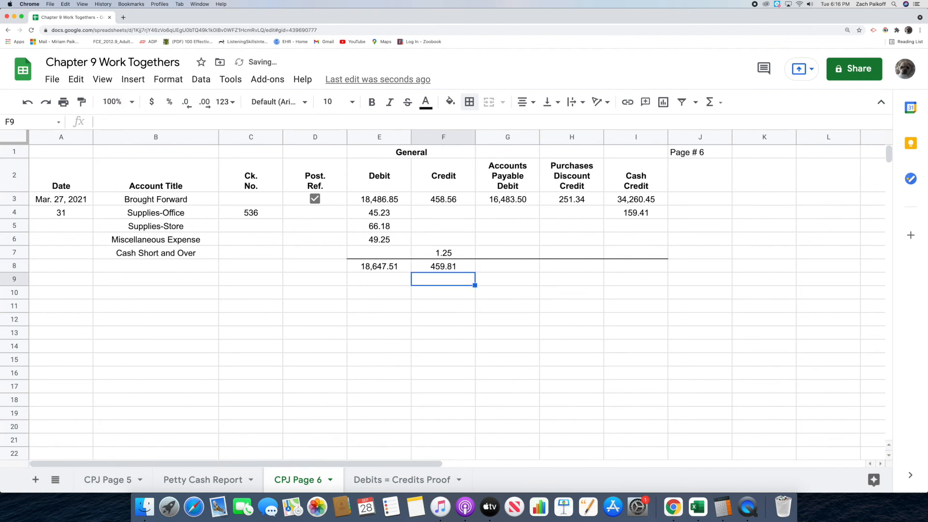
left_click(488, 265)
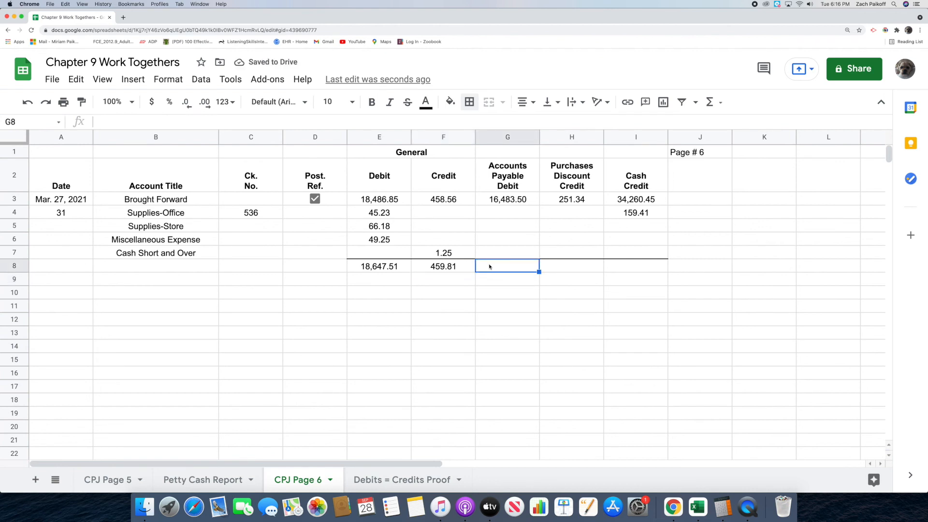
type("16483.50")
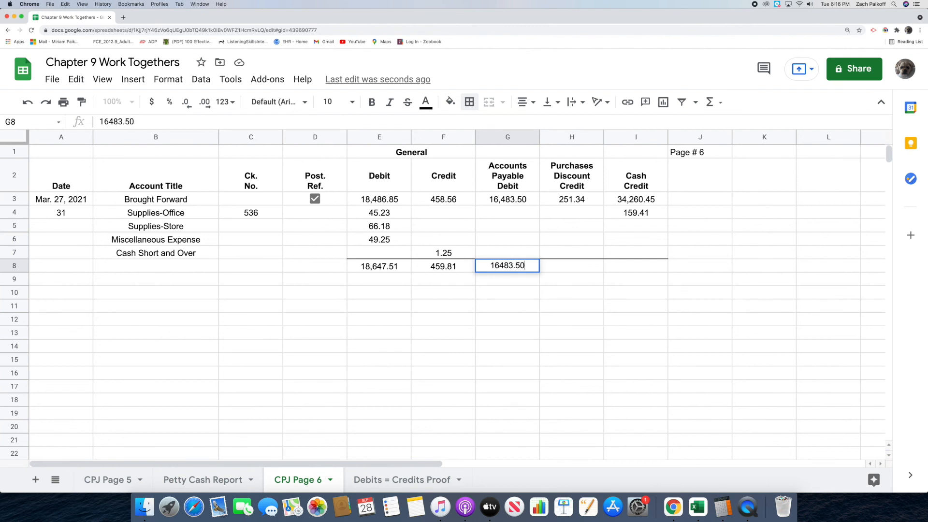
key("Return")
Step: Enter the Purchases Discount Credit total 251.34 in H8 and the Cash Credit total 34419.86 in I8
left_click(564, 265)
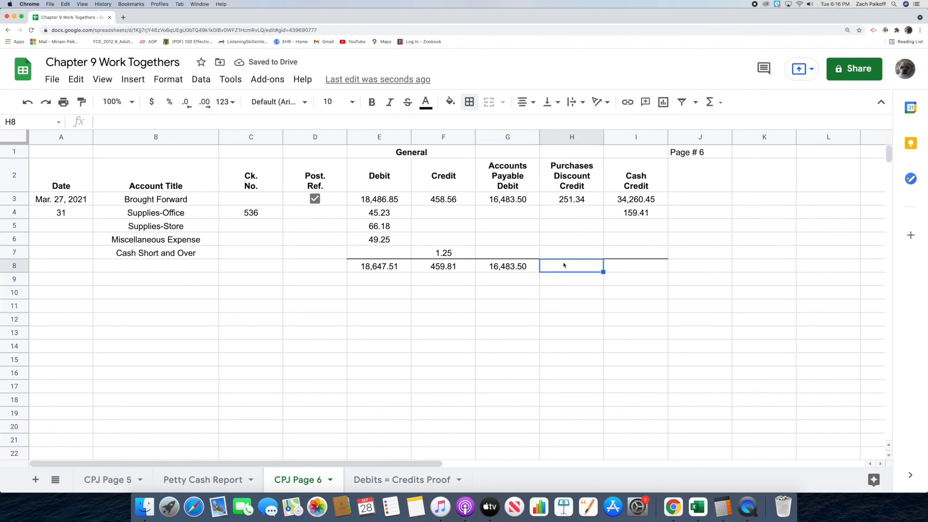
type("251")
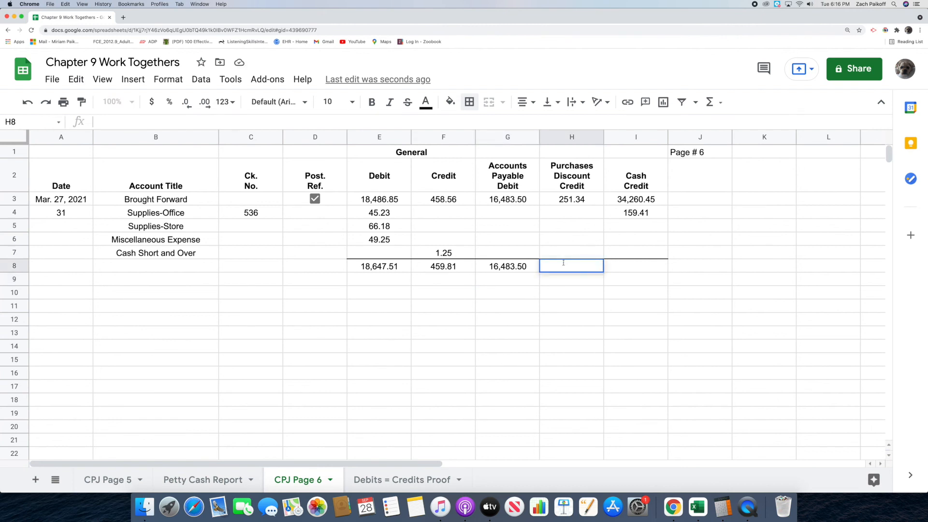
type(".34")
key("Return")
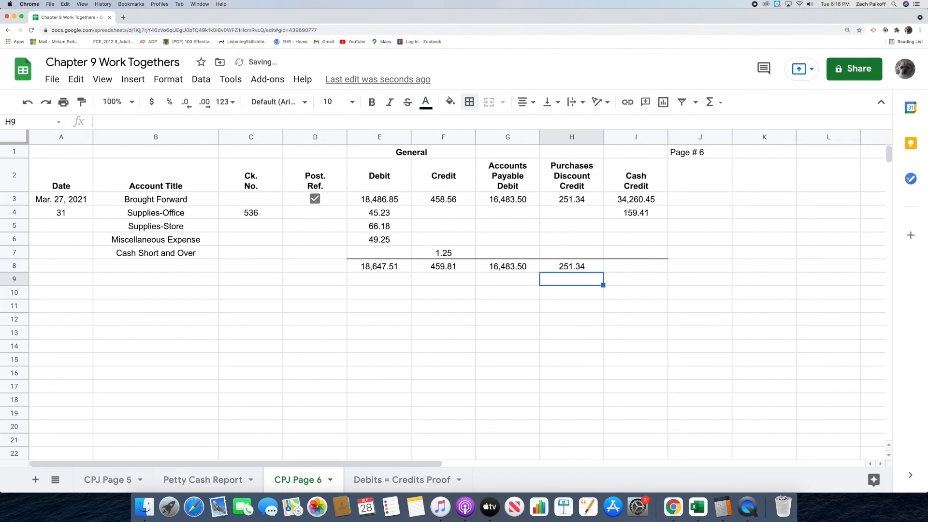
left_click(616, 265)
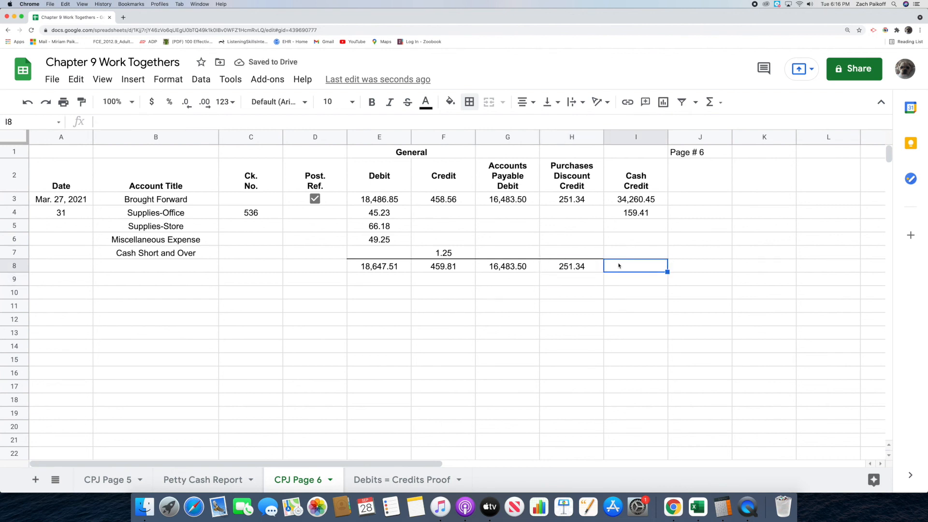
type("34")
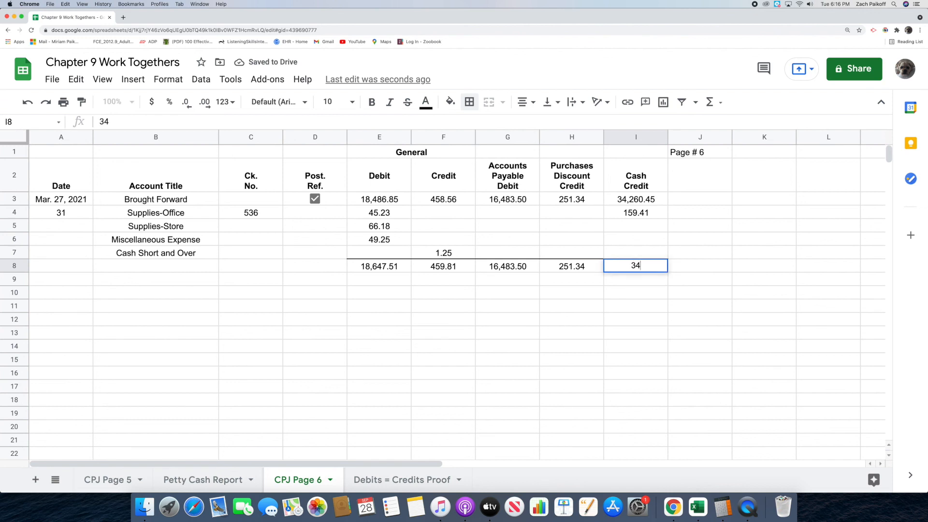
type("4419.")
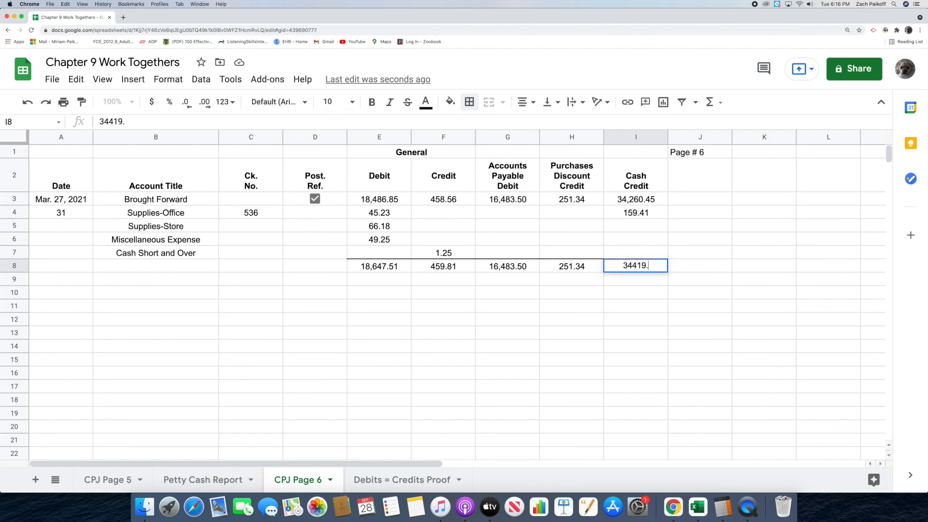
type("86")
key("Return")
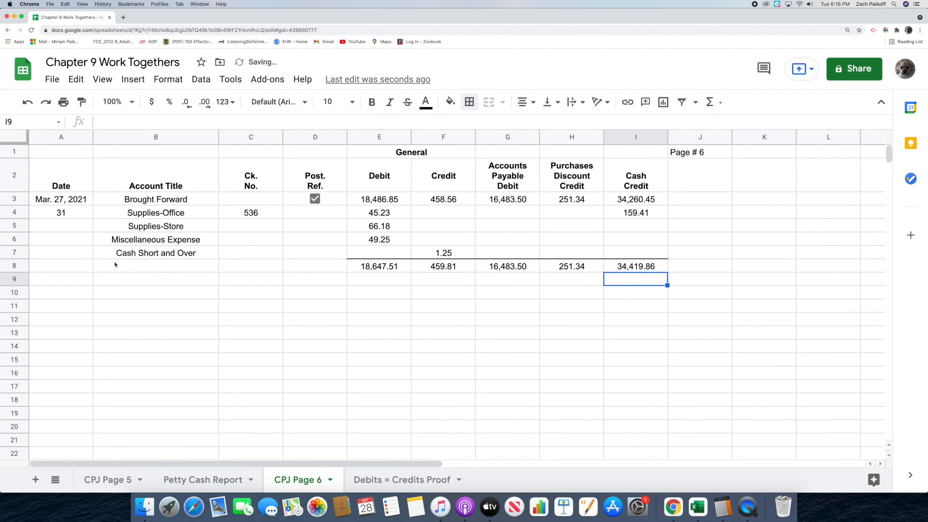
Step: Label row 8 with the date 31 in A8 and the account title Totals in B8
left_click(80, 268)
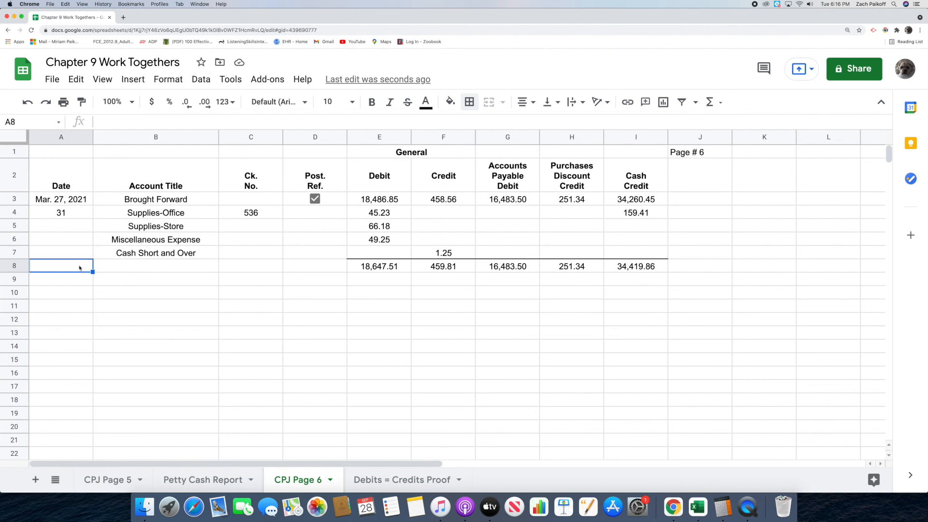
double_click(79, 267)
type("31")
key("Return")
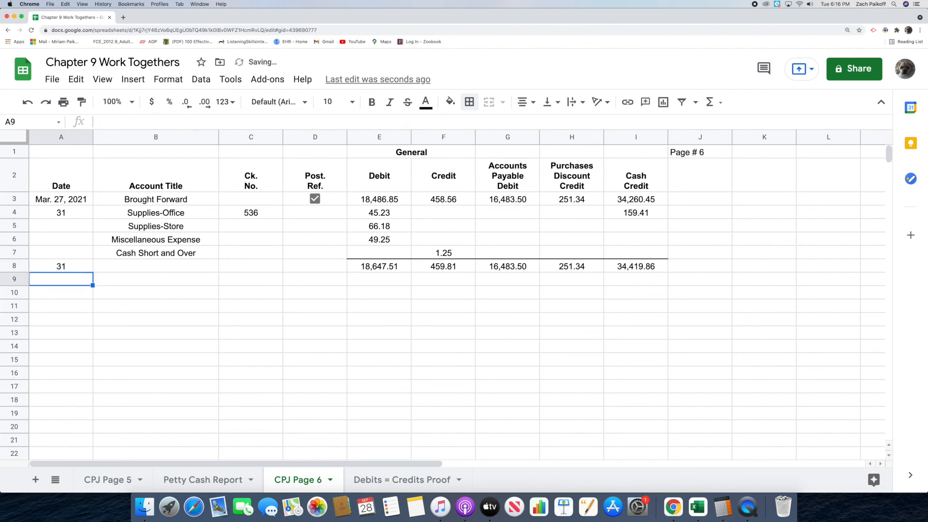
left_click(126, 266)
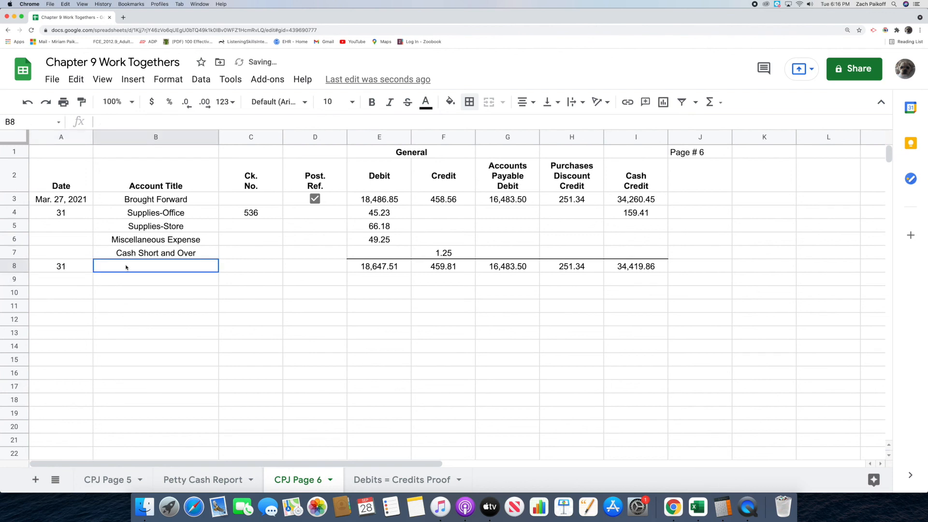
double_click(156, 266)
type("Totals")
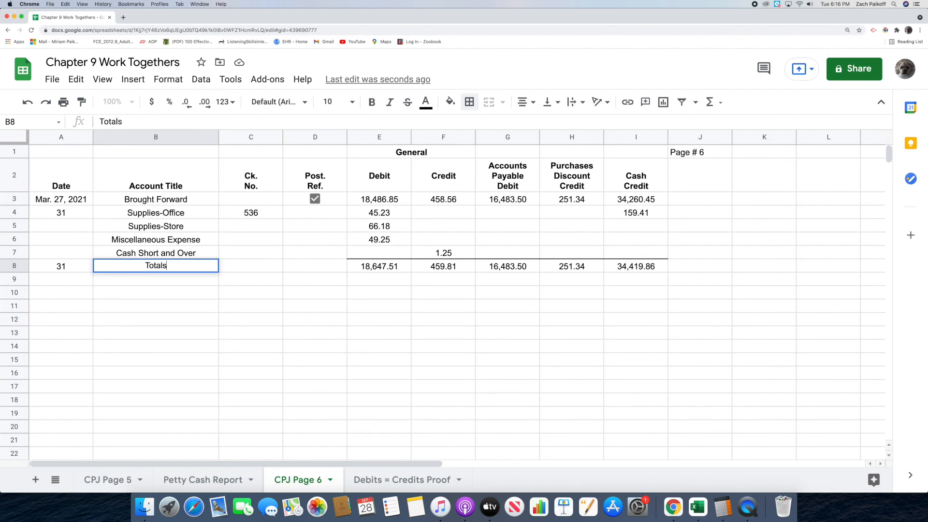
key("Return")
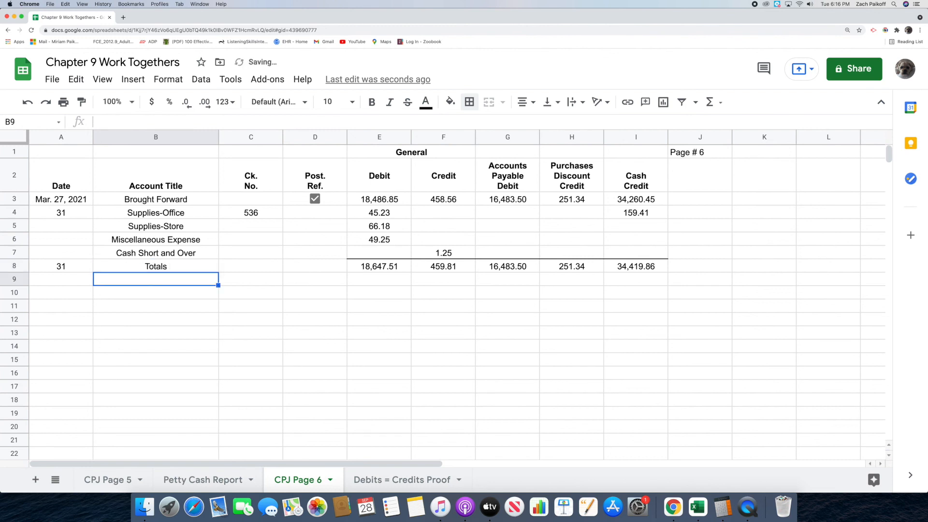
Step: Rule a double-line bottom border under the column totals in E8:I8
left_click_drag(354, 267, 643, 268)
left_click(468, 101)
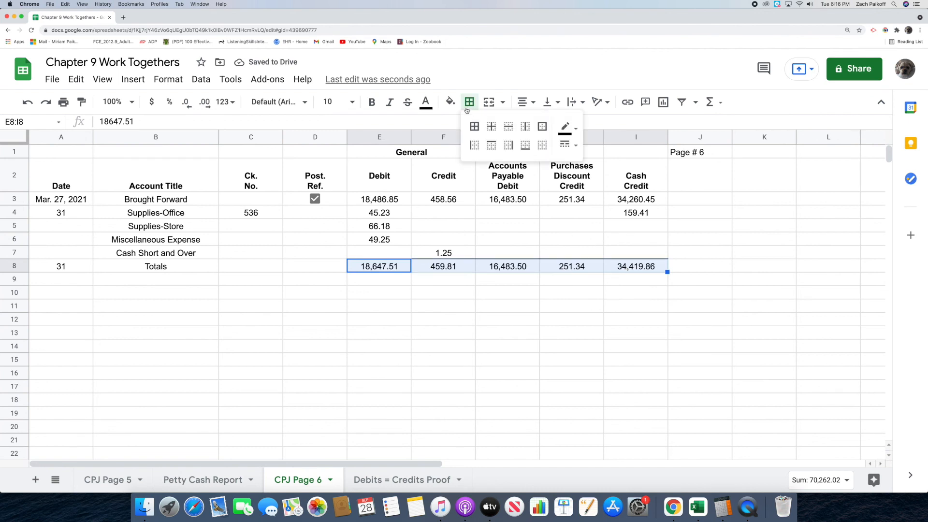
left_click(570, 145)
left_click(596, 242)
left_click(526, 146)
left_click(276, 272)
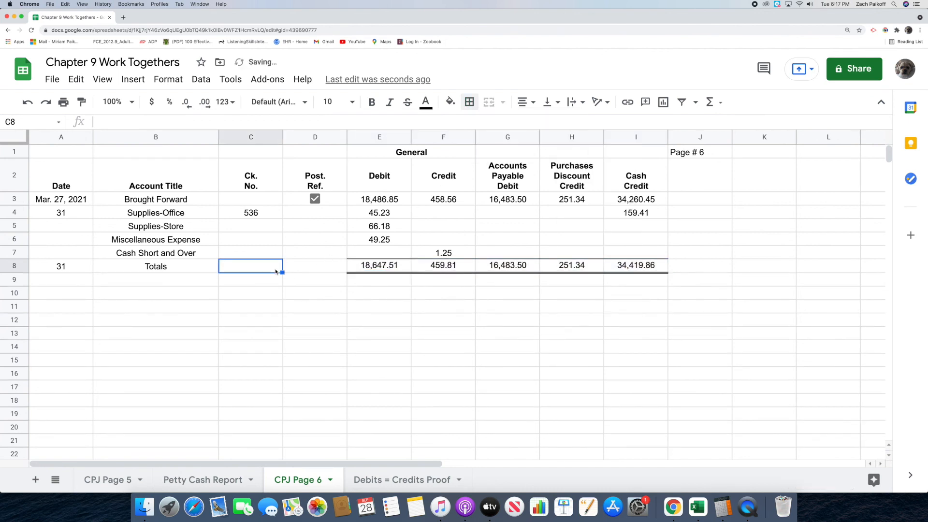